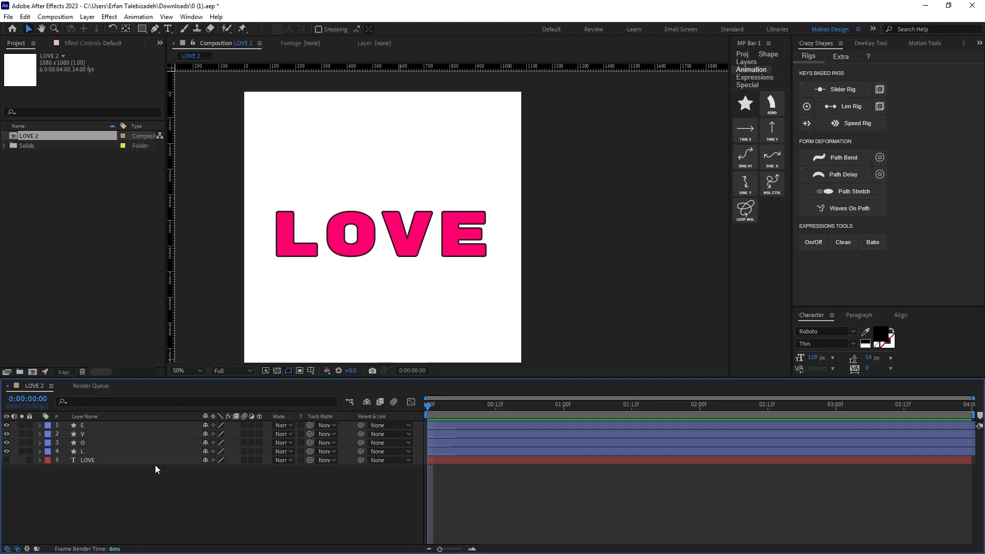
Move the L layer's anchor point down to the bottom edge of the letter with the Pan Behind tool.
click(97, 451)
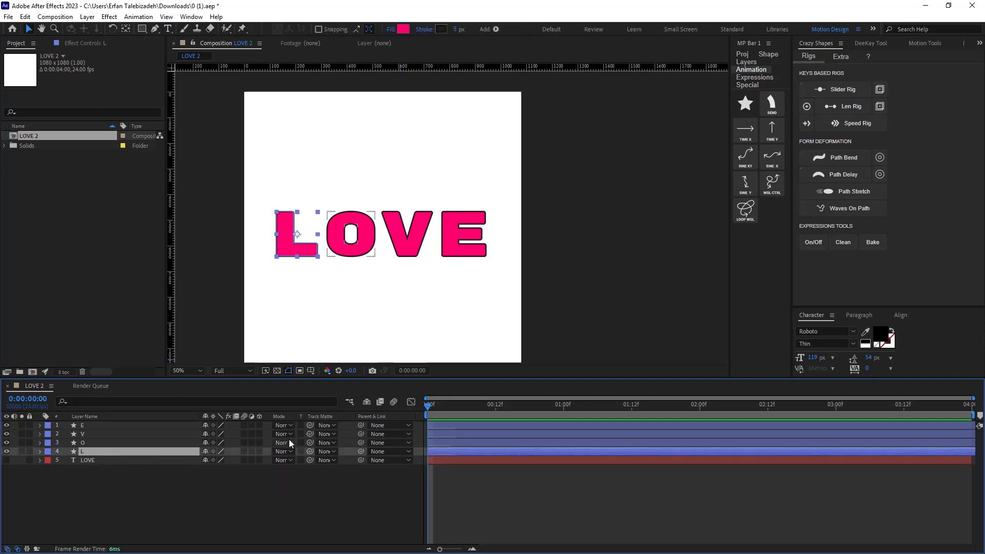
click(125, 29)
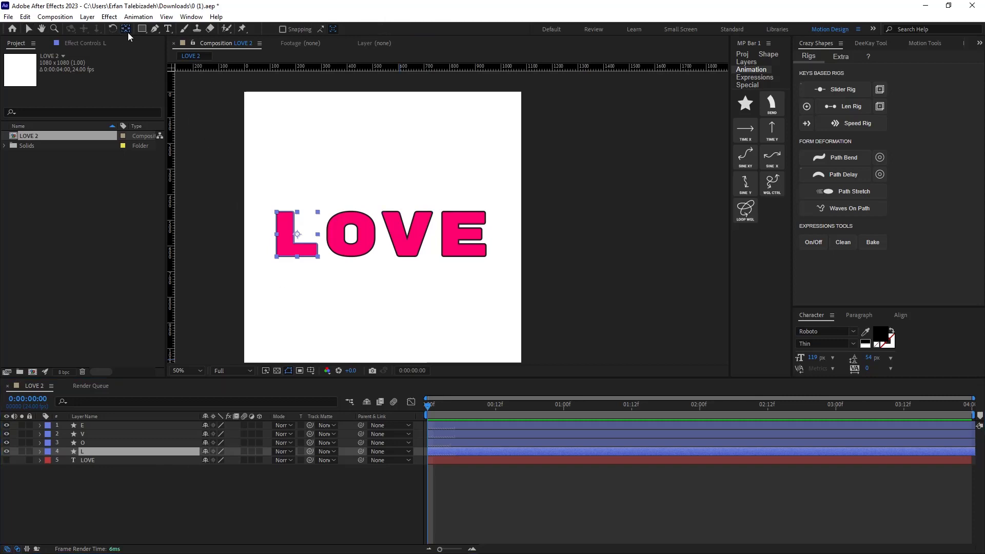
drag(296, 234, 296, 256)
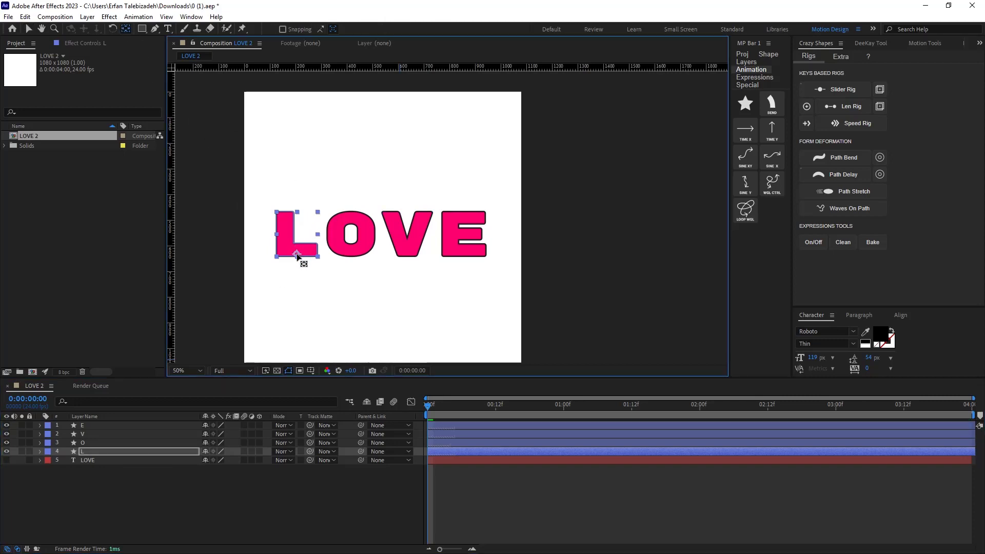
click(115, 451)
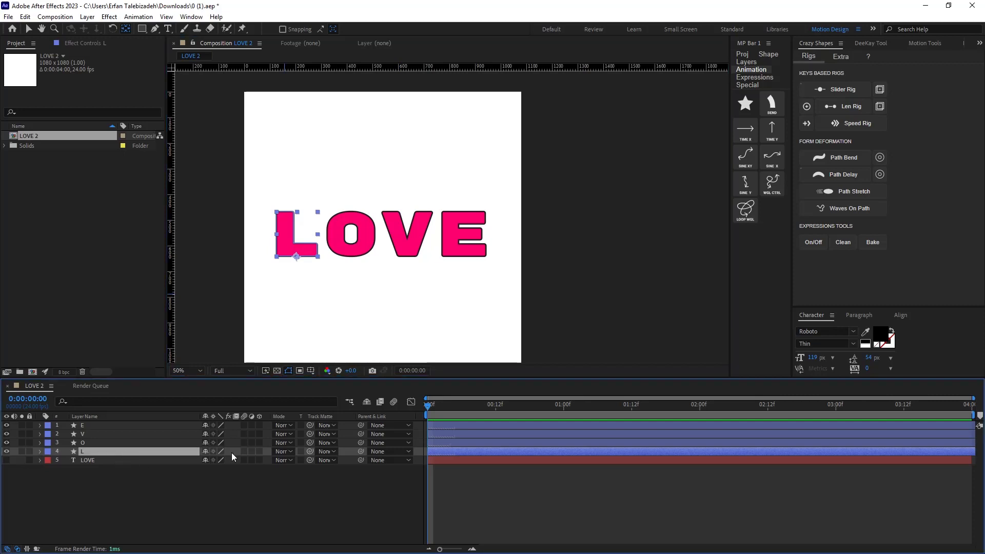
Show the L layer's Position and separate it into X and Y dimensions.
key(p)
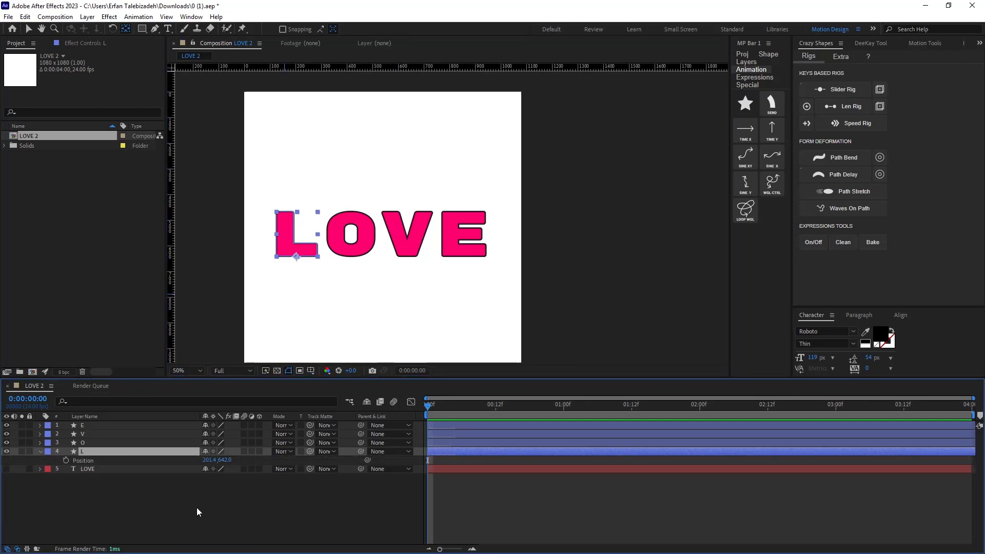
right_click(93, 461)
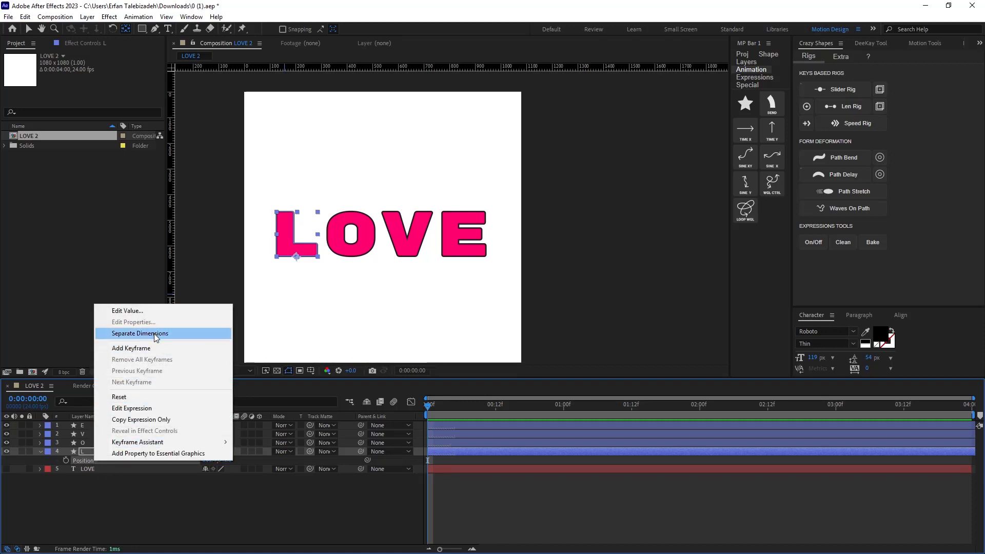
click(140, 333)
click(110, 491)
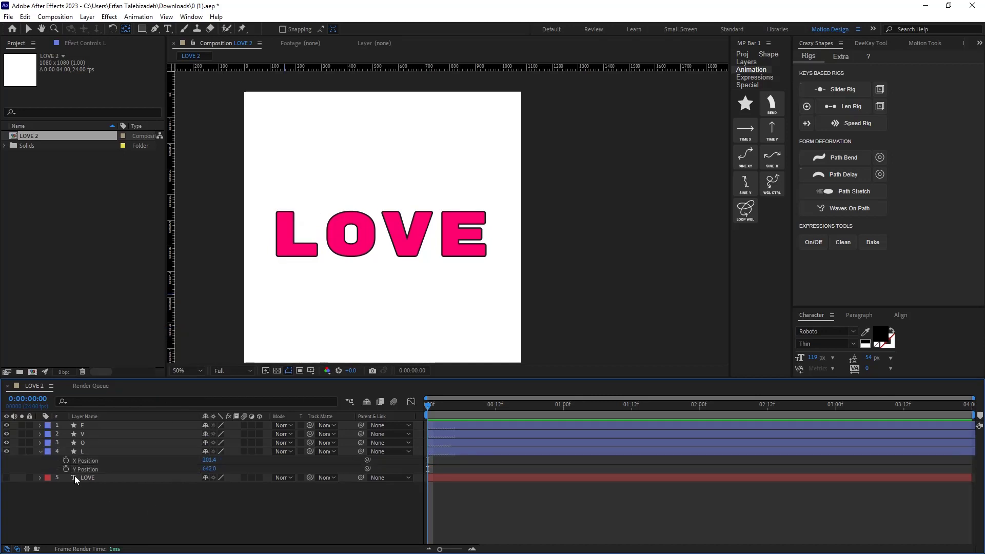
Keyframe the L's Y Position at the start, then raise it to 306 at 0:00:00:12.
click(66, 469)
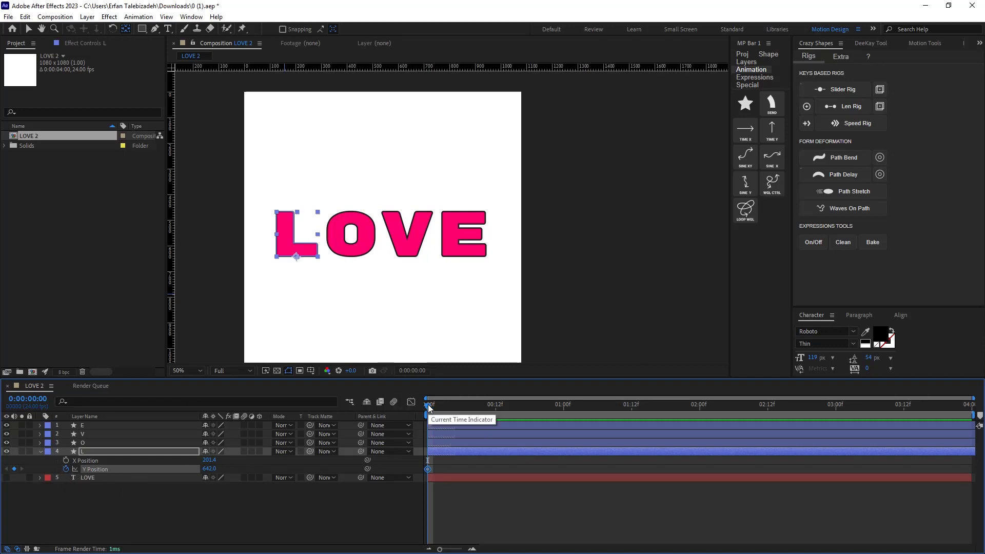
drag(428, 406, 496, 421)
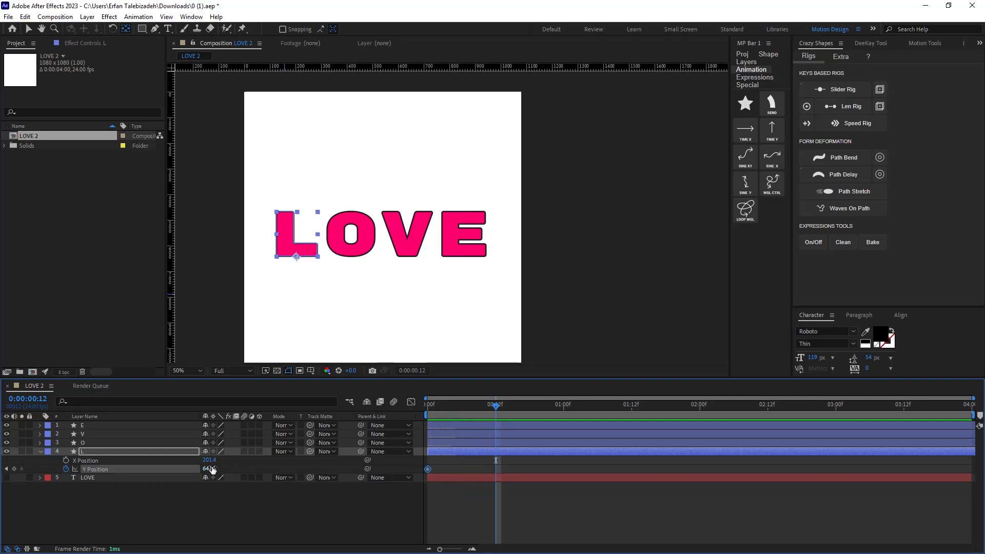
drag(209, 469, 87, 477)
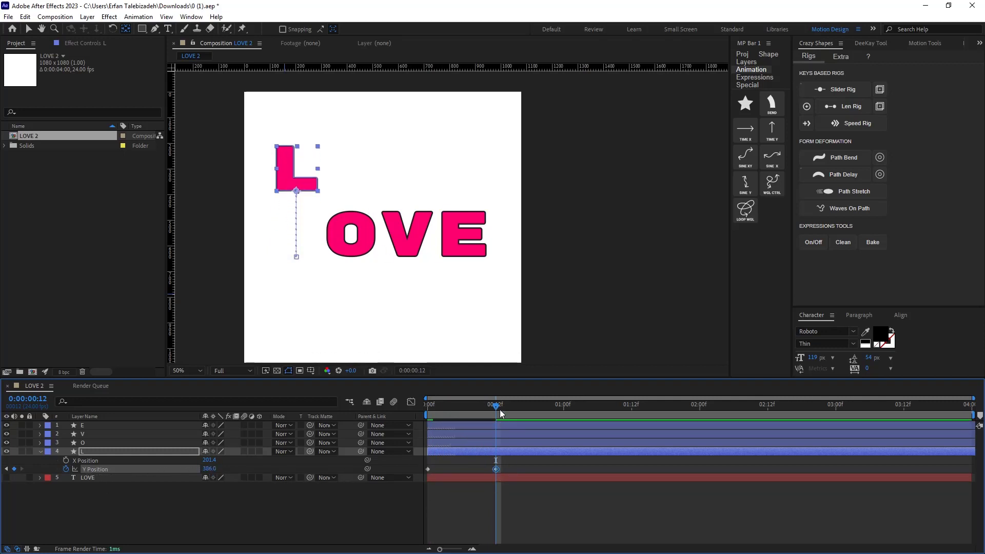
Copy the first Y Position keyframe to 0:00:01:00 so the L drops back down.
drag(497, 407, 563, 423)
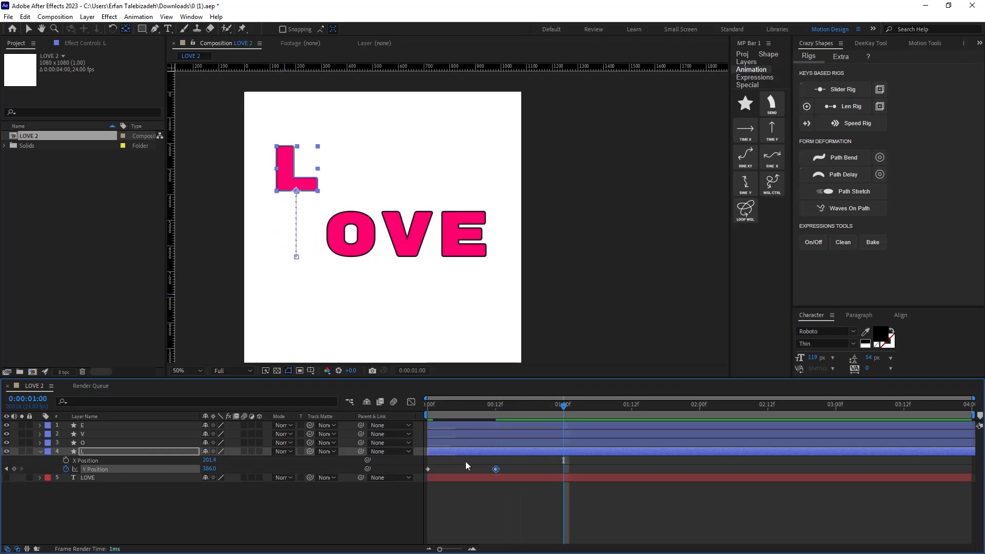
click(429, 468)
key(ctrl+v)
Preview the L's jump animation.
key(space)
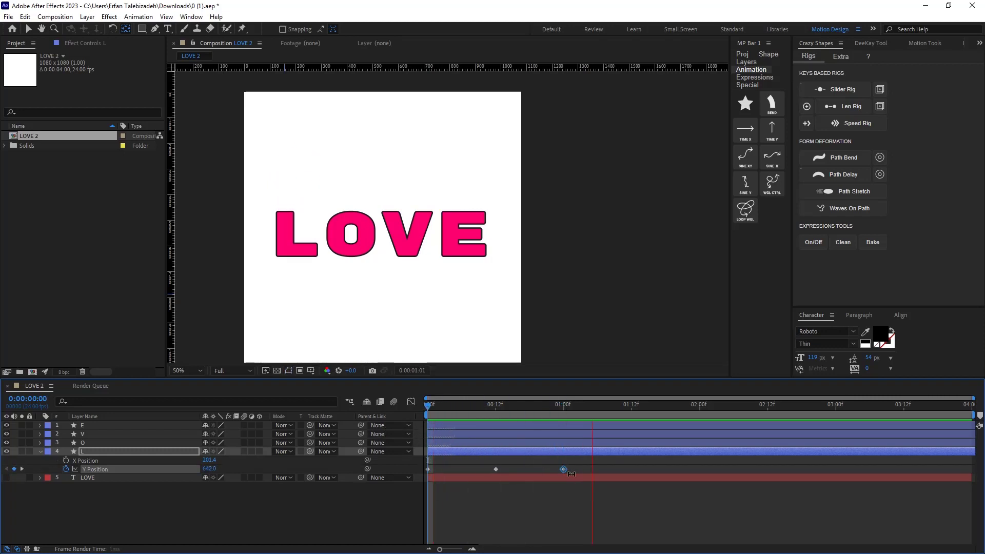
click(587, 420)
click(561, 411)
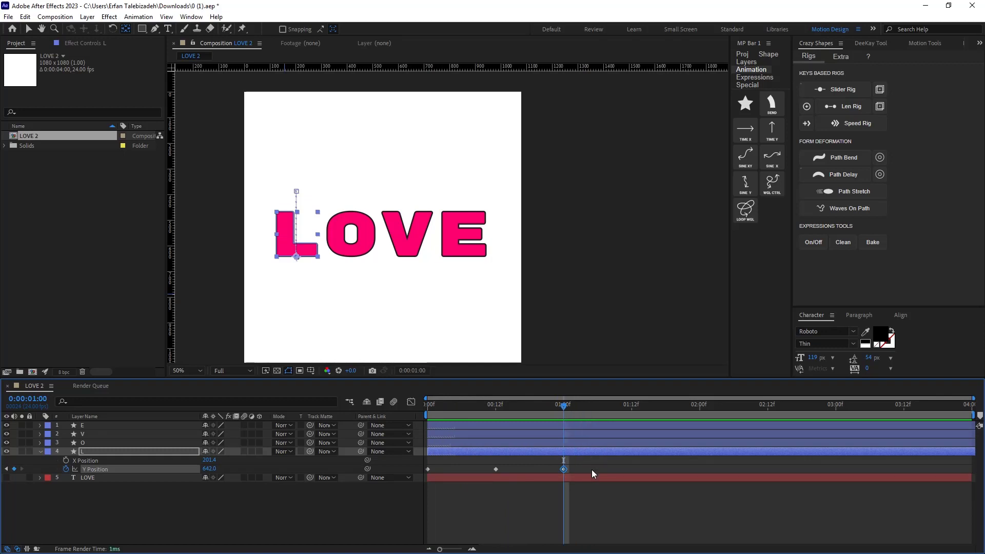
Apply Easy Ease to all three Y Position keyframes of the L.
drag(592, 466, 421, 491)
right_click(564, 471)
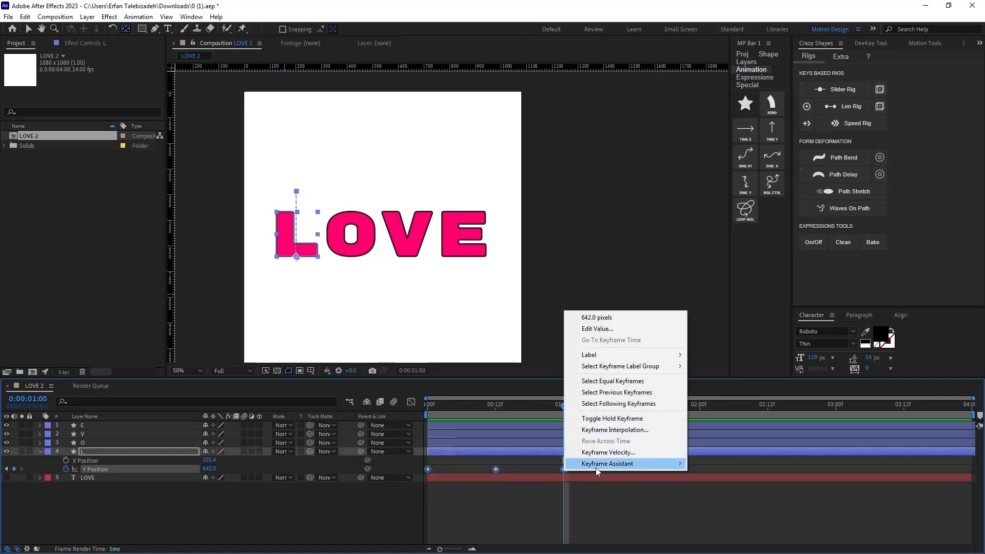
mouse_move(598, 467)
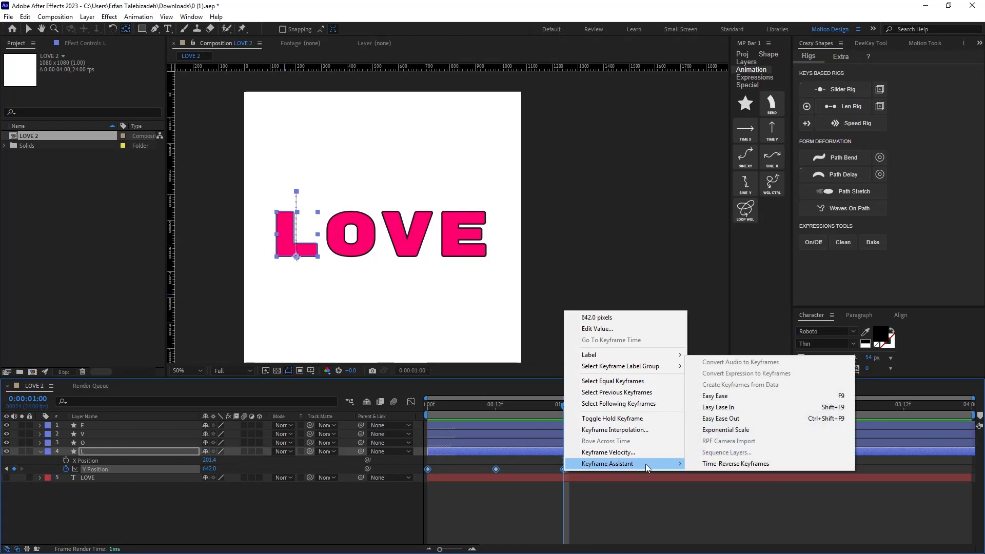
click(739, 400)
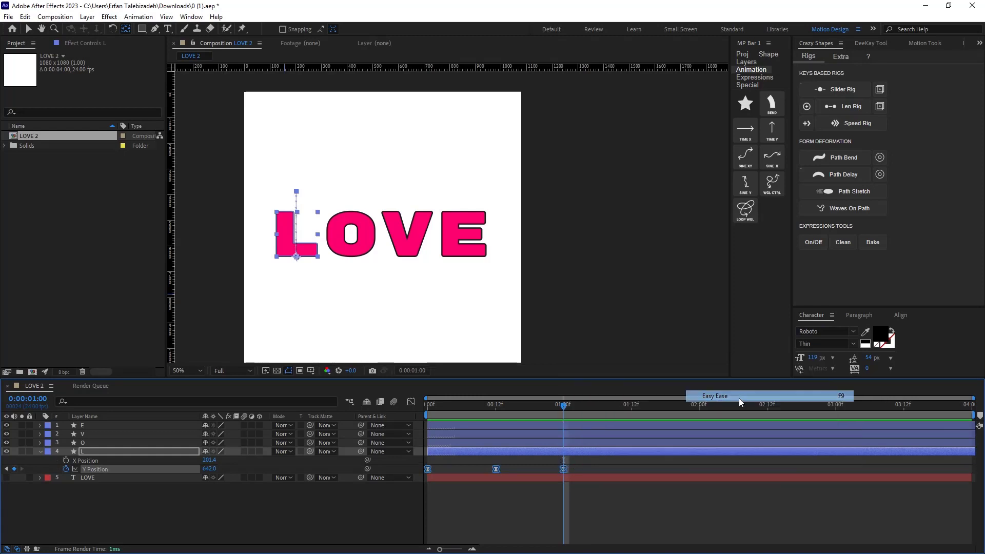
In the Graph Editor, pull the middle keyframe's speed handles outward to stretch its easing.
click(412, 402)
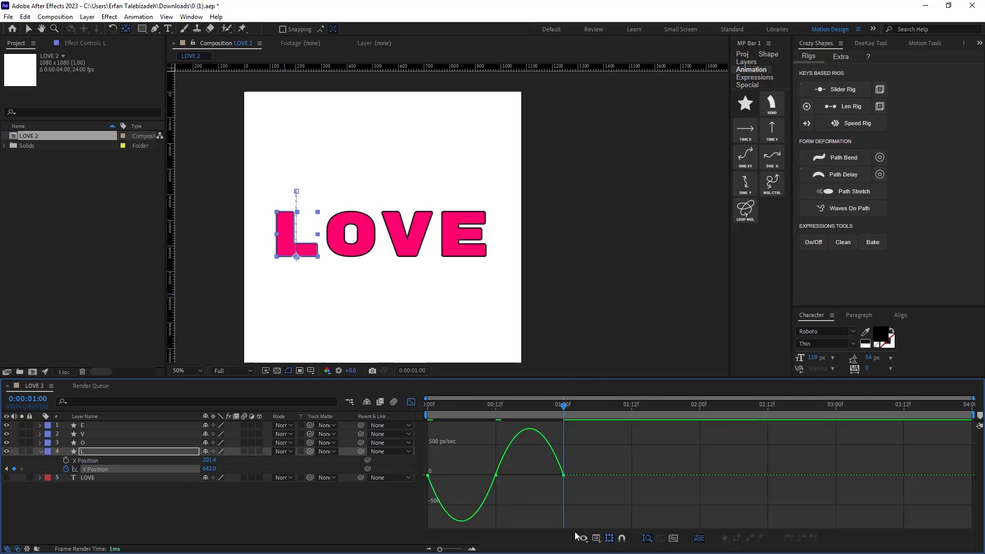
click(496, 475)
drag(484, 475, 428, 458)
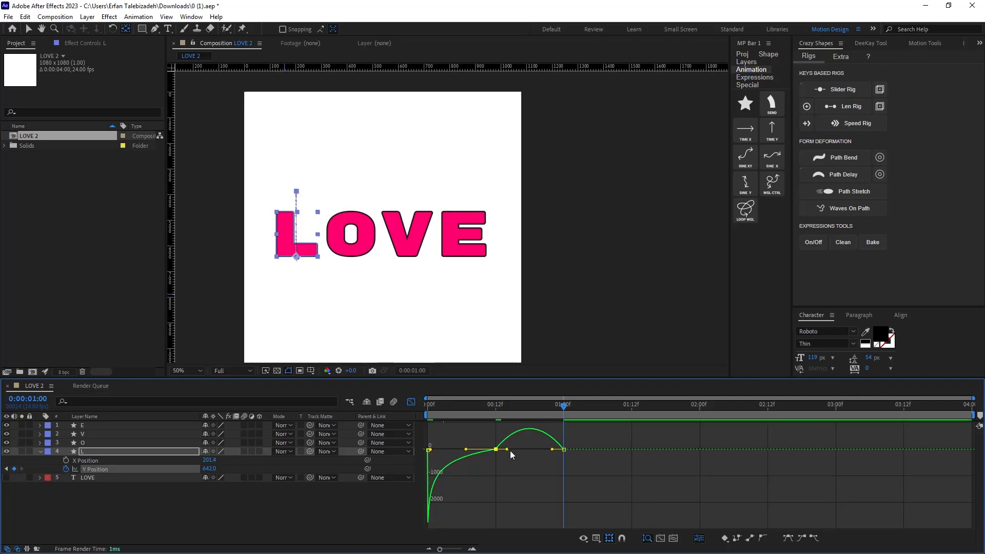
drag(510, 450, 560, 471)
Scrub and play through the L's motion to check the new speed curve.
drag(559, 408, 399, 421)
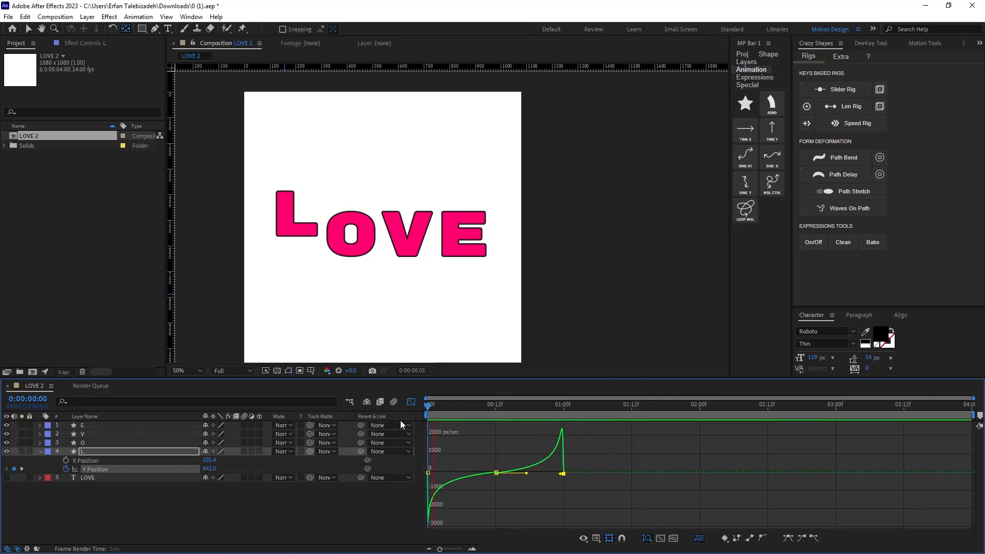
click(629, 407)
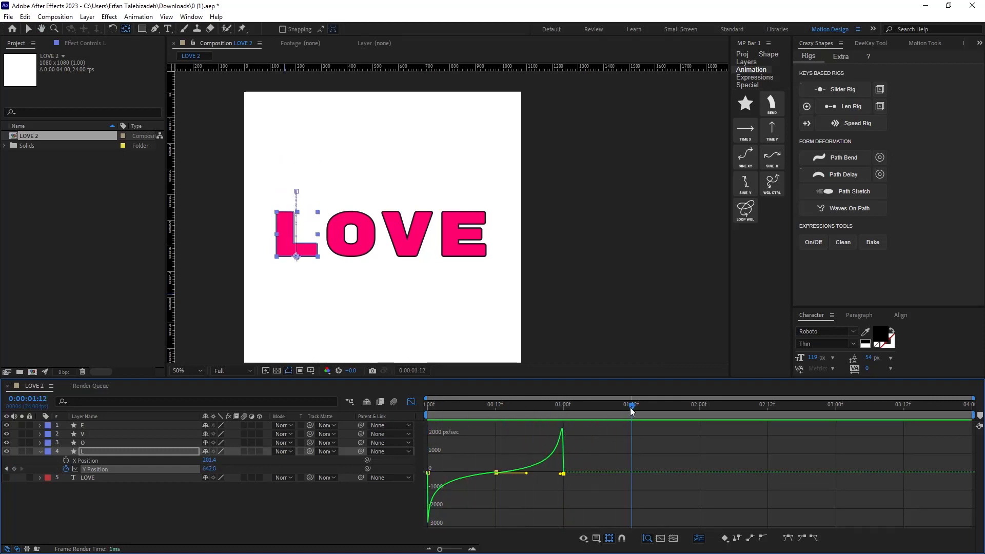
key(space)
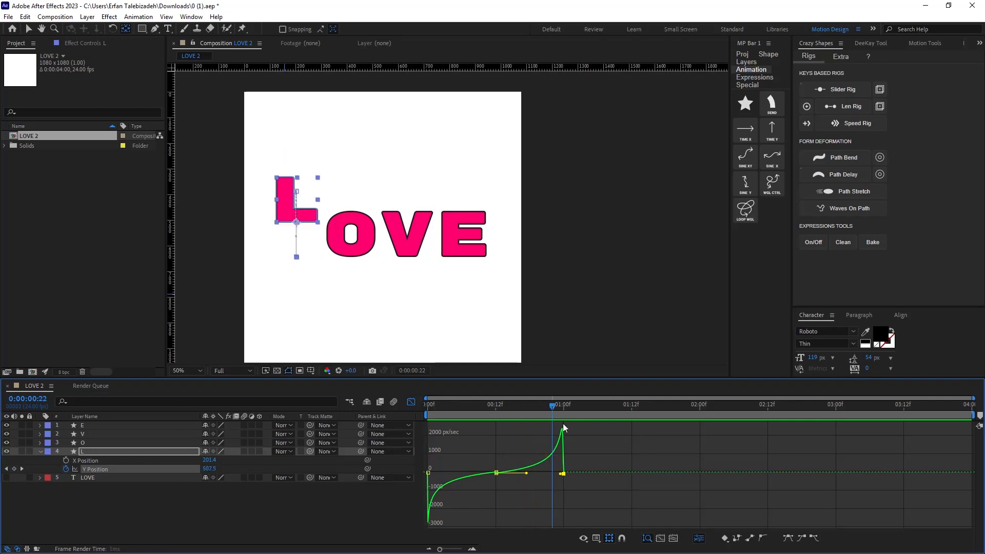
drag(532, 415, 499, 426)
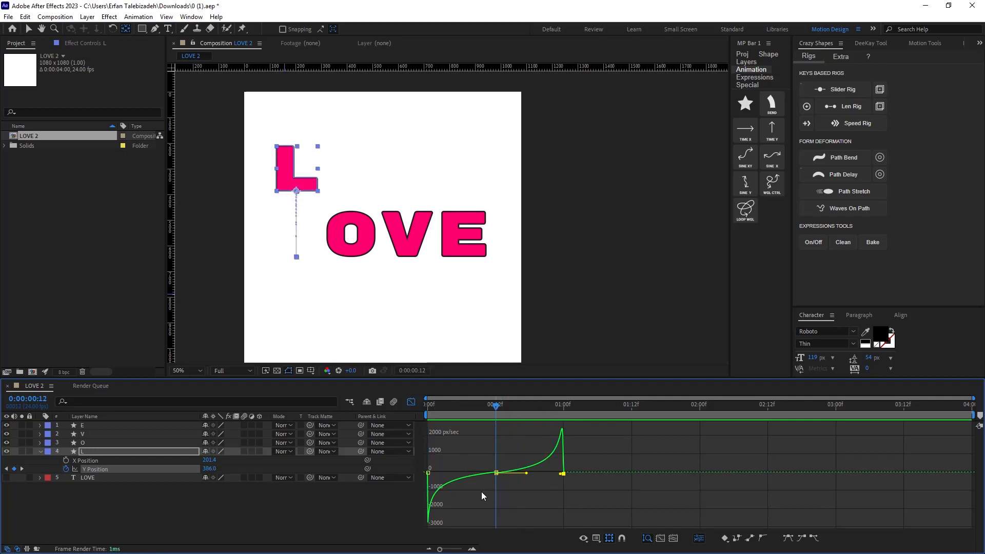
Make the middle Y Position keyframe's velocity continuous in the Keyframe Velocity dialog.
click(457, 549)
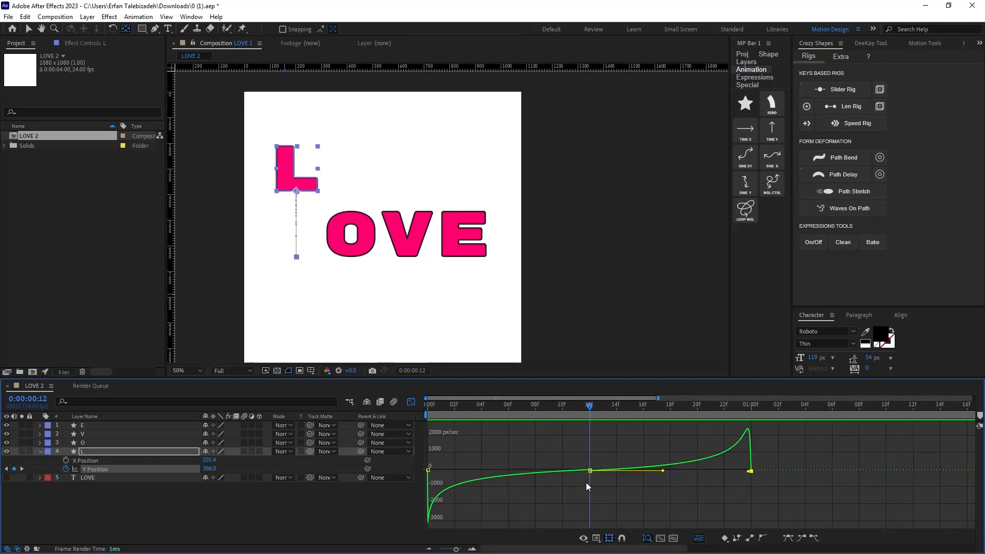
click(589, 469)
key(ctrl+shift+k)
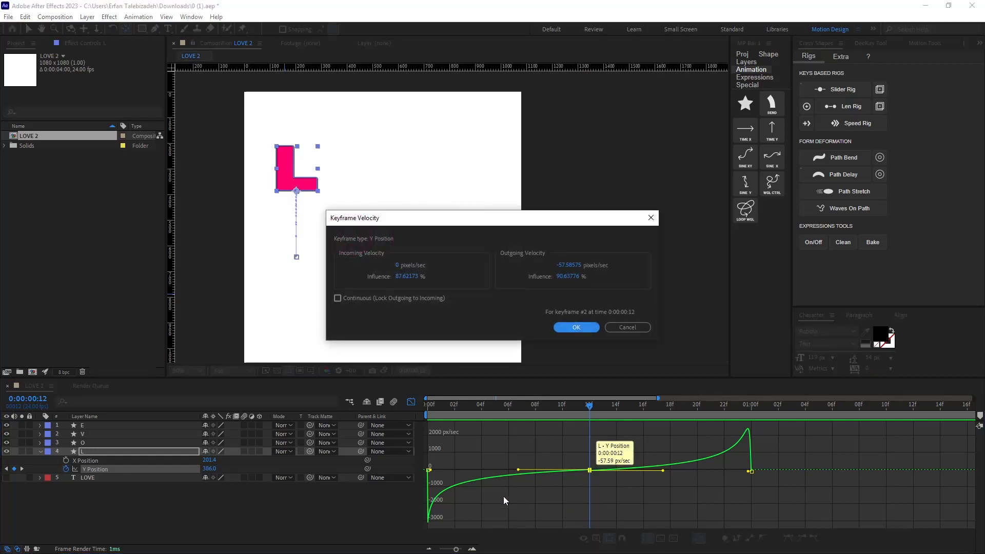
click(348, 301)
click(584, 328)
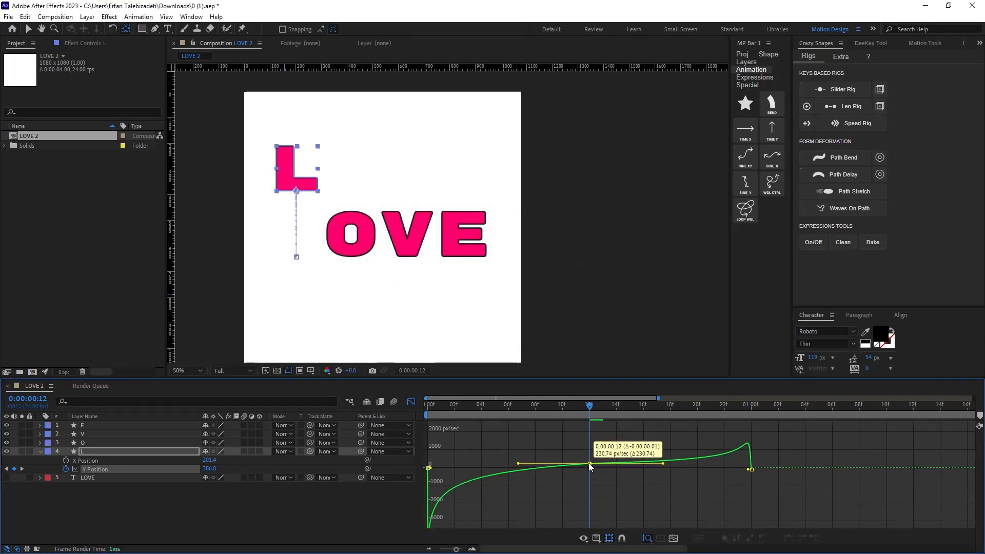
Preview the animation from the start.
key(Home)
key(space)
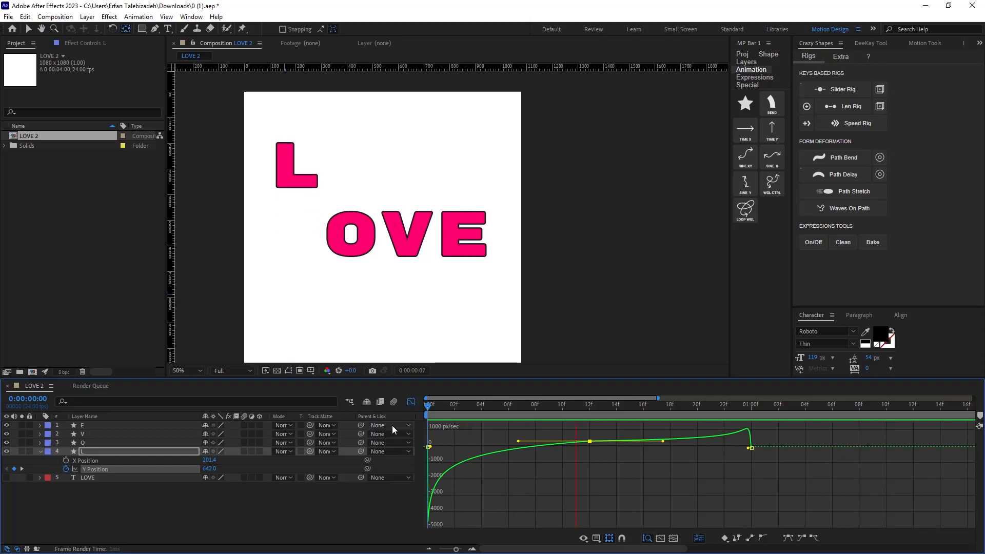
key(space)
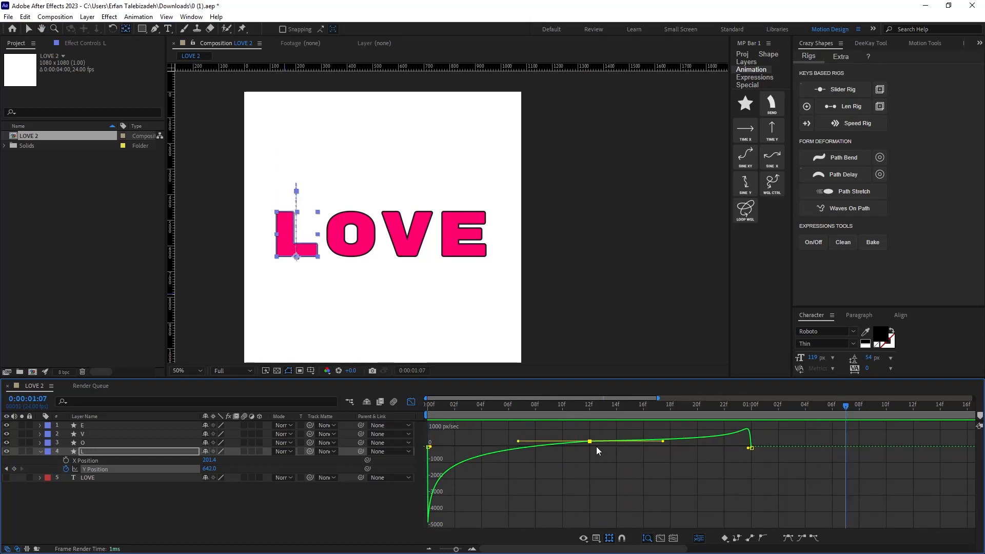
Nudge the middle keyframe's speed point slightly lower and preview the animation again from the start.
drag(589, 441, 591, 445)
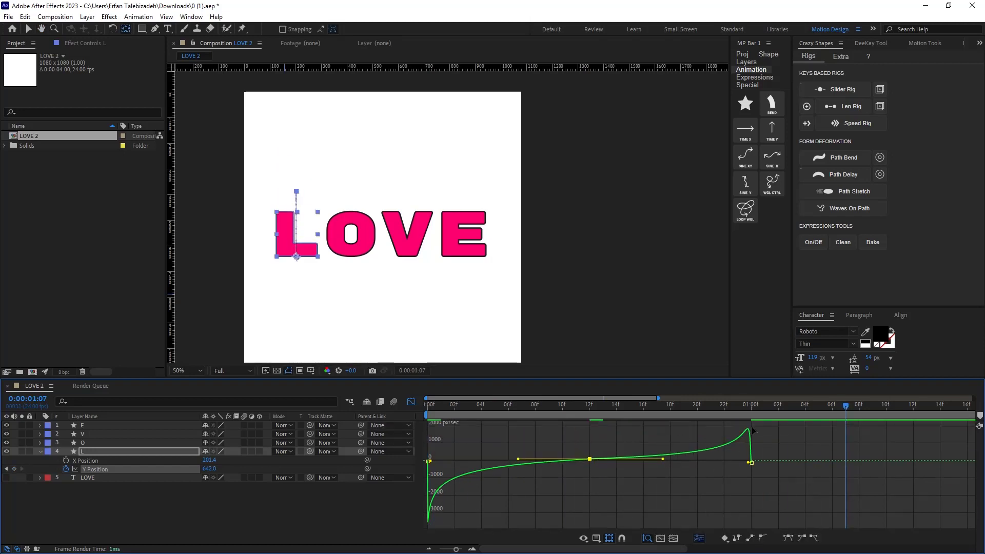
key(Home)
key(space)
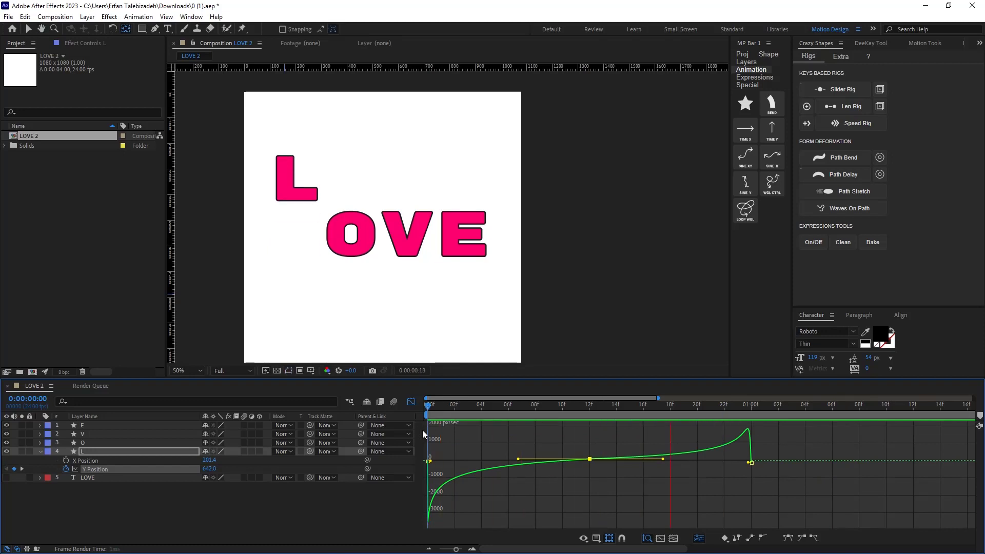
key(space)
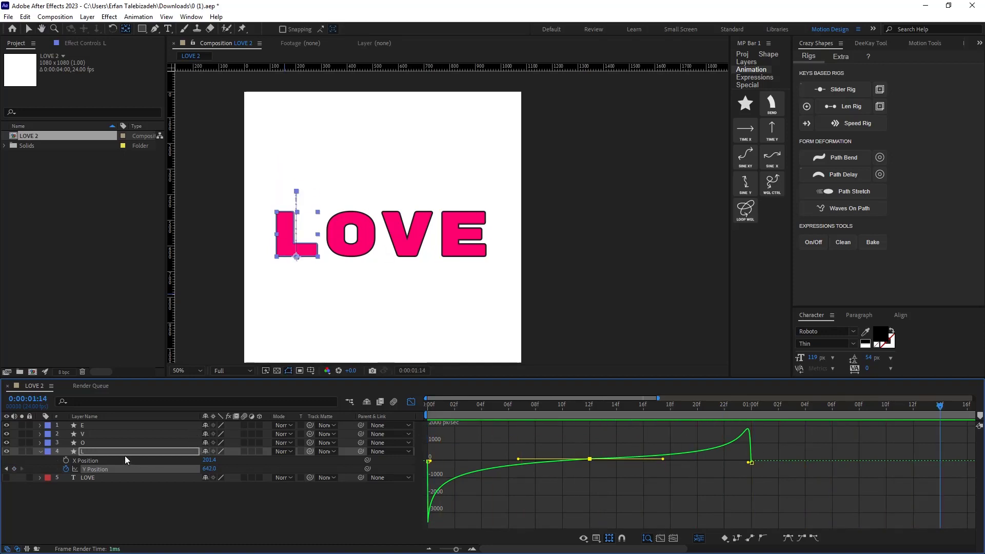
Close the Graph Editor and return to the start of the composition.
click(117, 455)
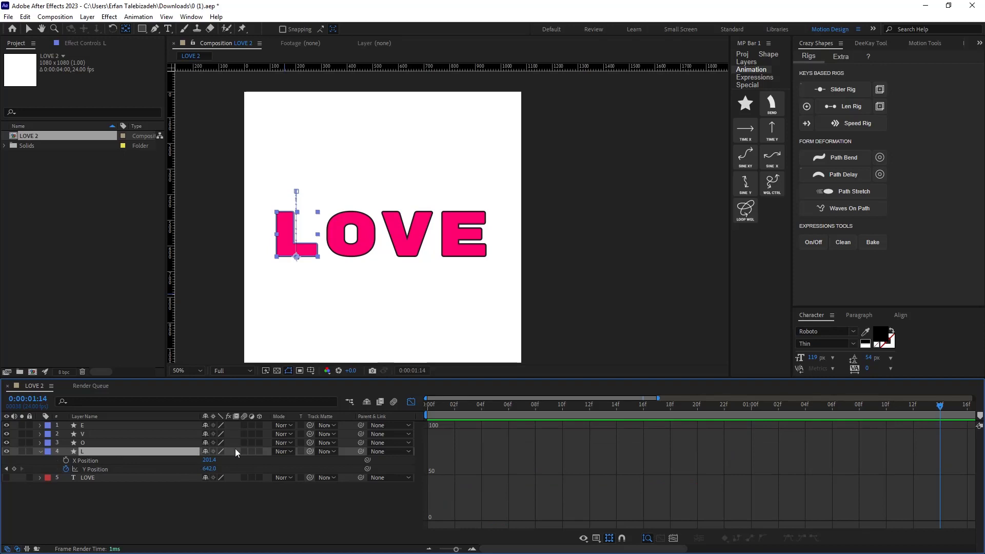
key(Home)
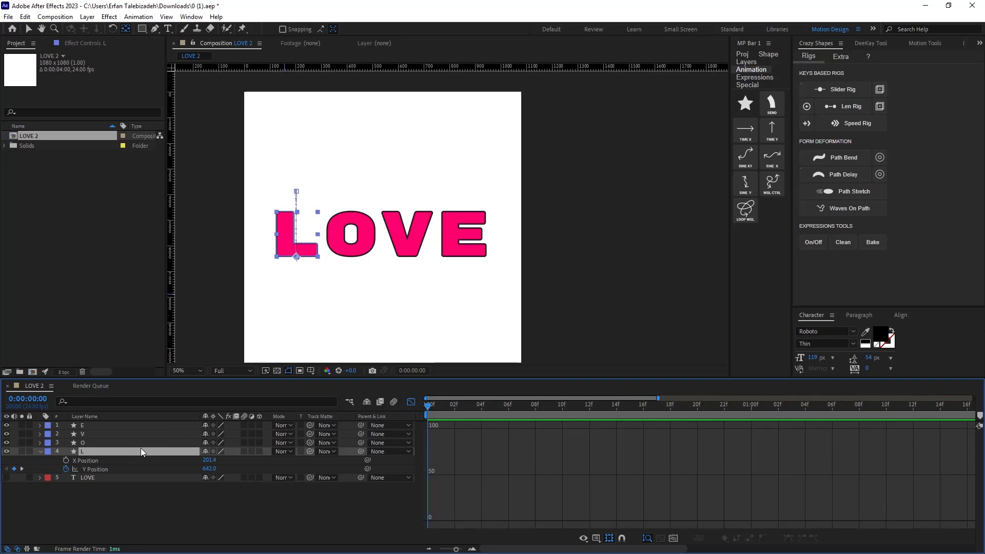
key(shift+F3)
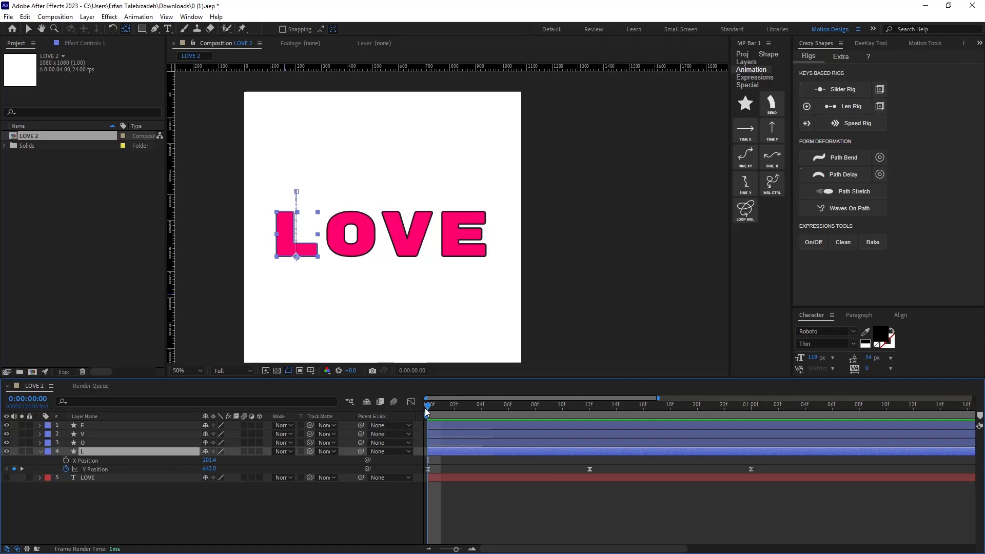
Reveal Position for the E, V and O layers and separate the E layer's Position into X and Y.
click(110, 443)
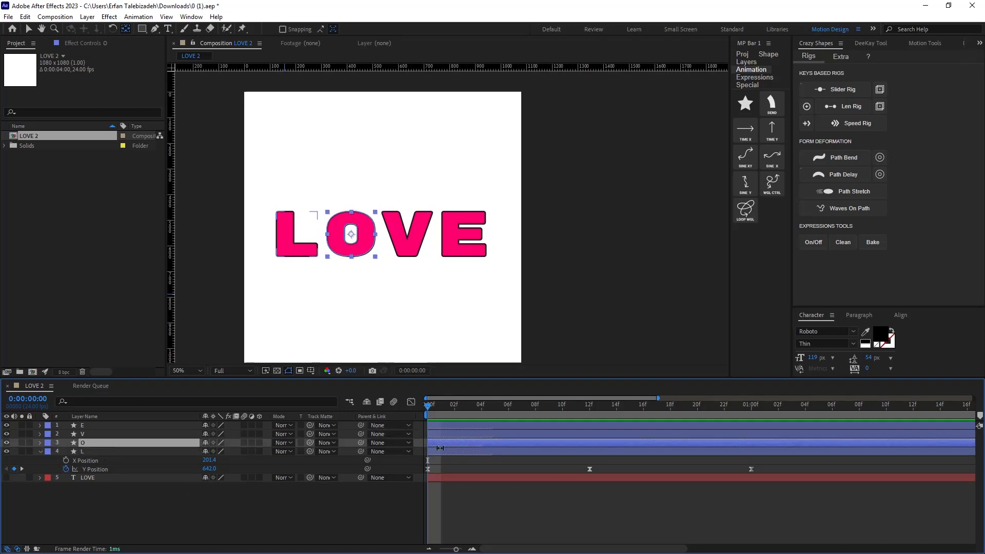
shift+click(111, 426)
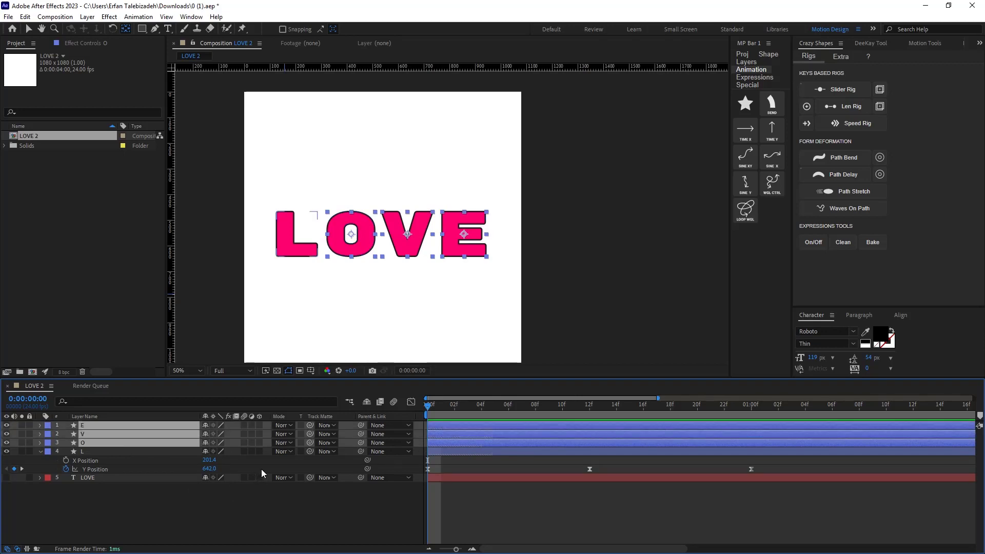
key(p)
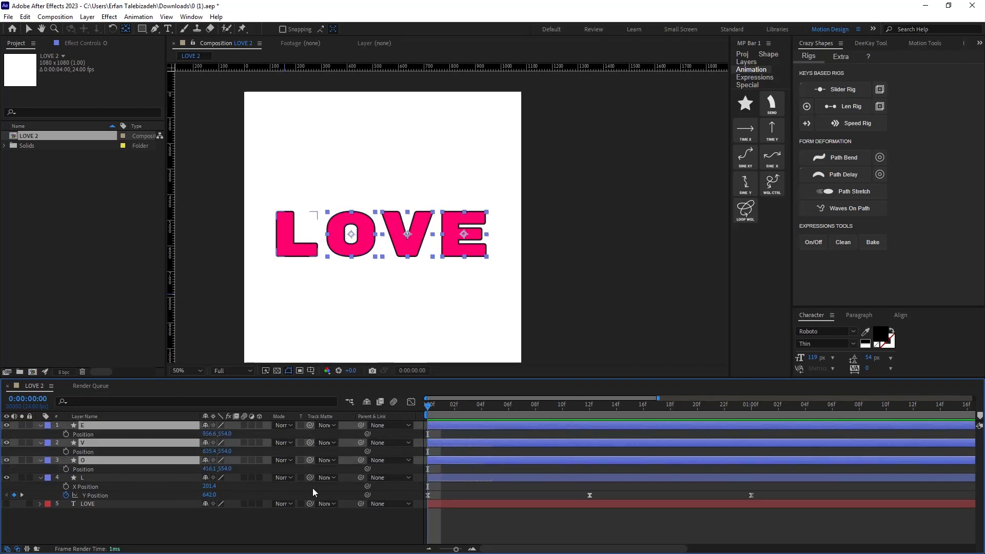
right_click(92, 434)
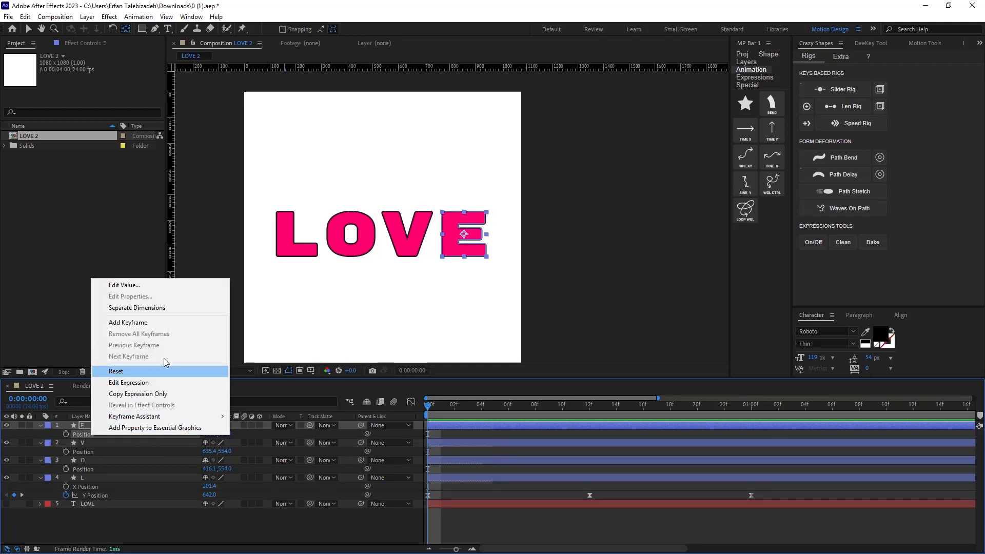
click(157, 308)
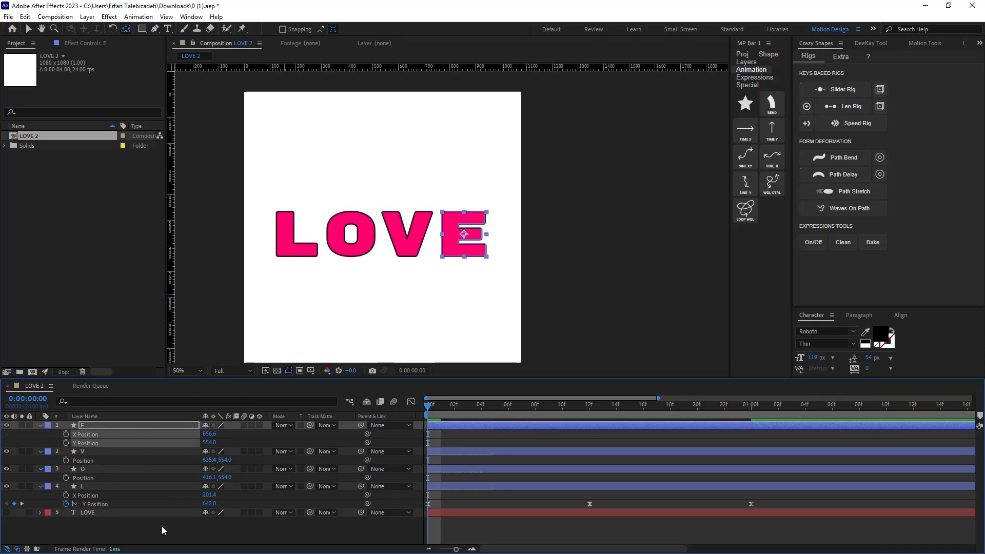
Set a starting Y Position keyframe on E and separate the Position dimensions of the V and O layers.
click(65, 442)
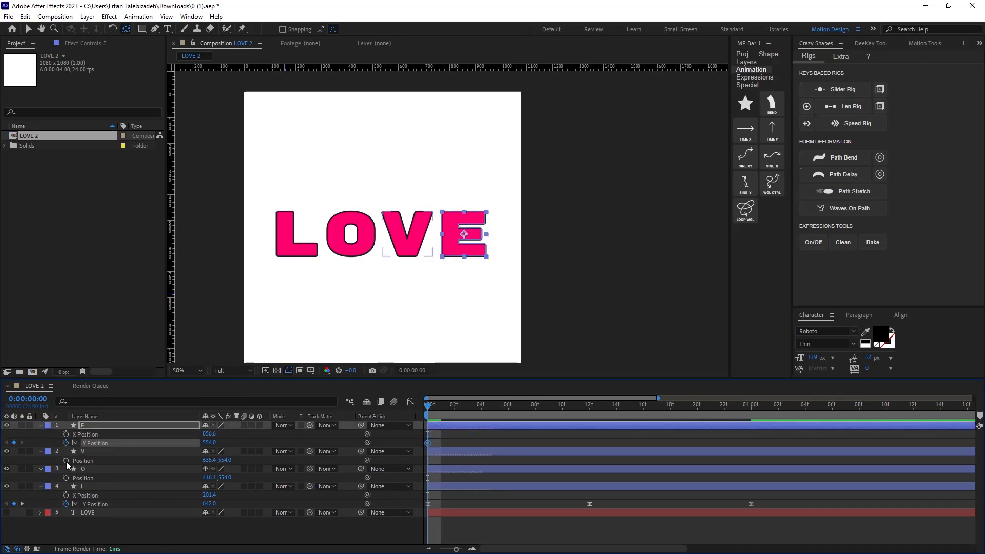
right_click(89, 460)
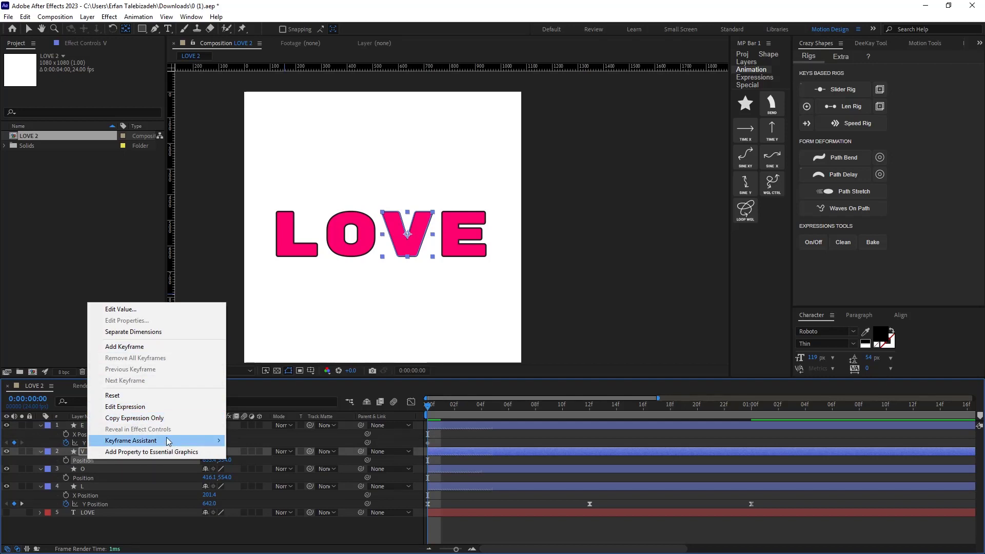
click(144, 333)
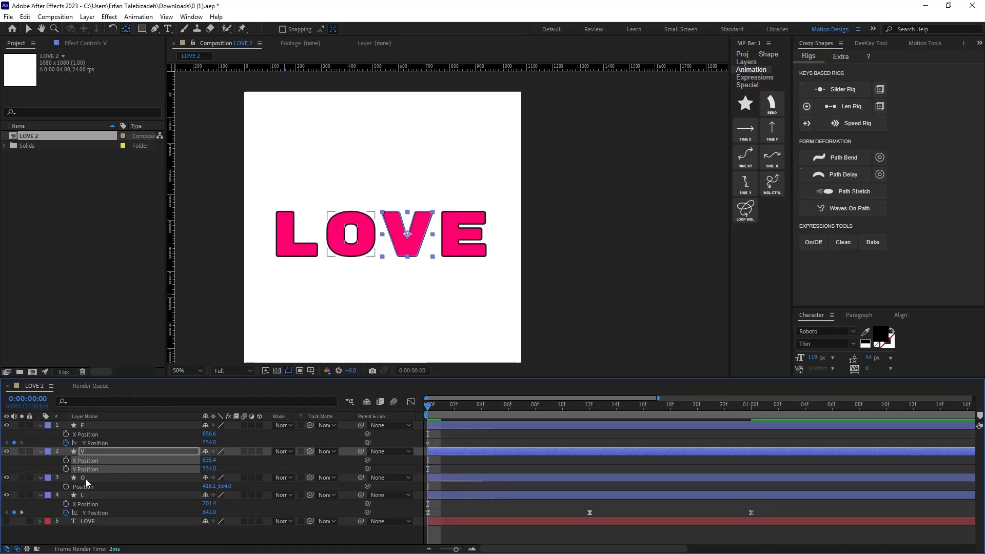
right_click(83, 486)
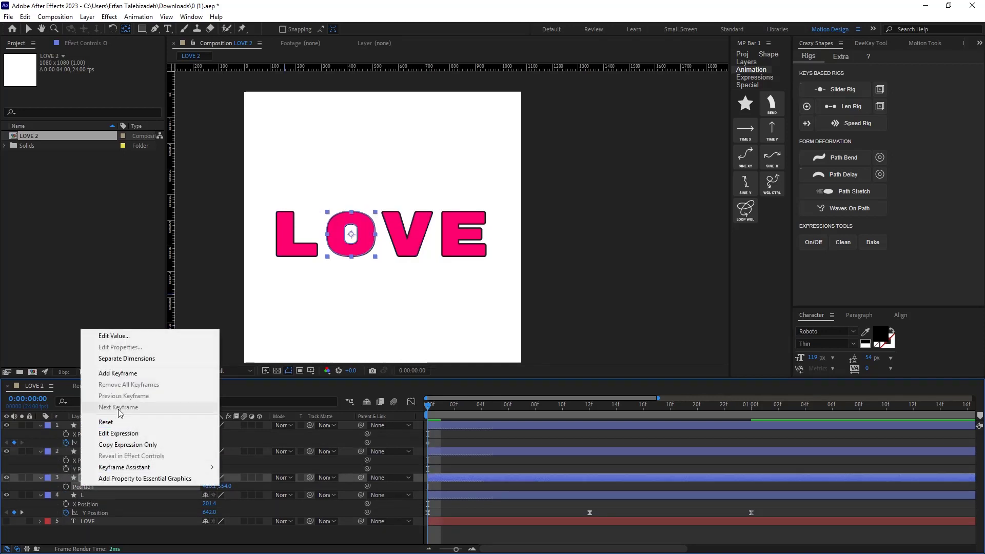
click(129, 359)
Add starting Y Position keyframes for the V and O layers.
click(81, 425)
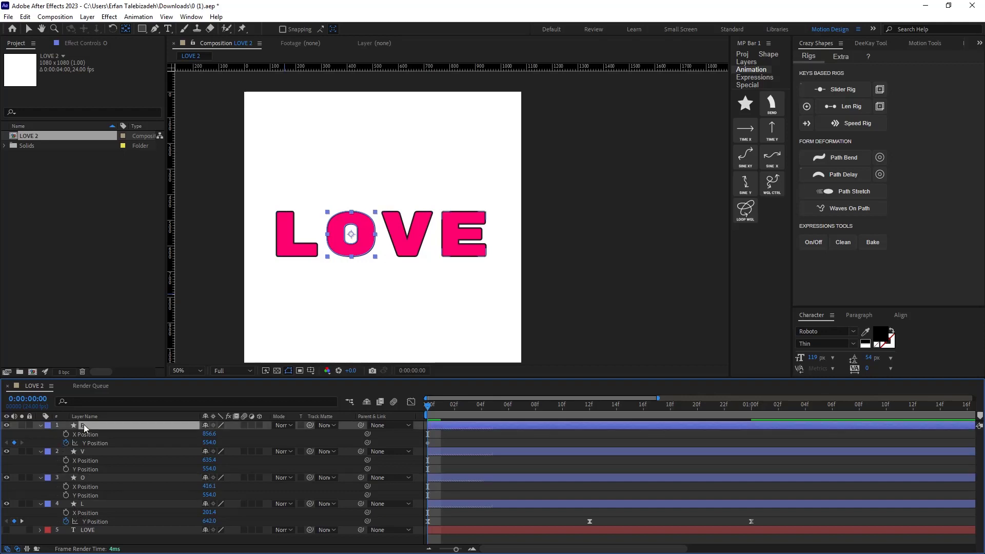
click(65, 468)
click(66, 495)
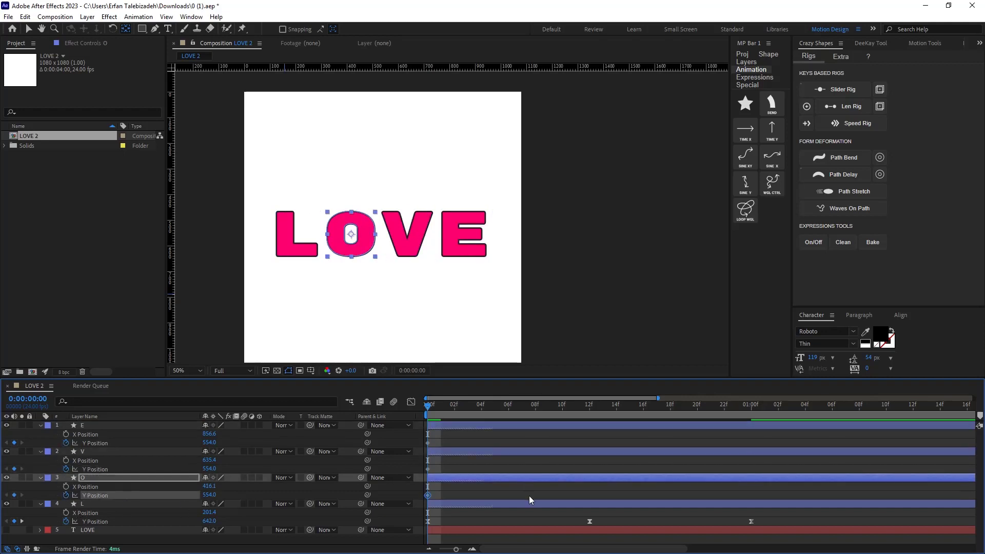
Try raising the E, V and O letters' Y Position to 322 at frame 12, then undo it.
drag(425, 409, 590, 405)
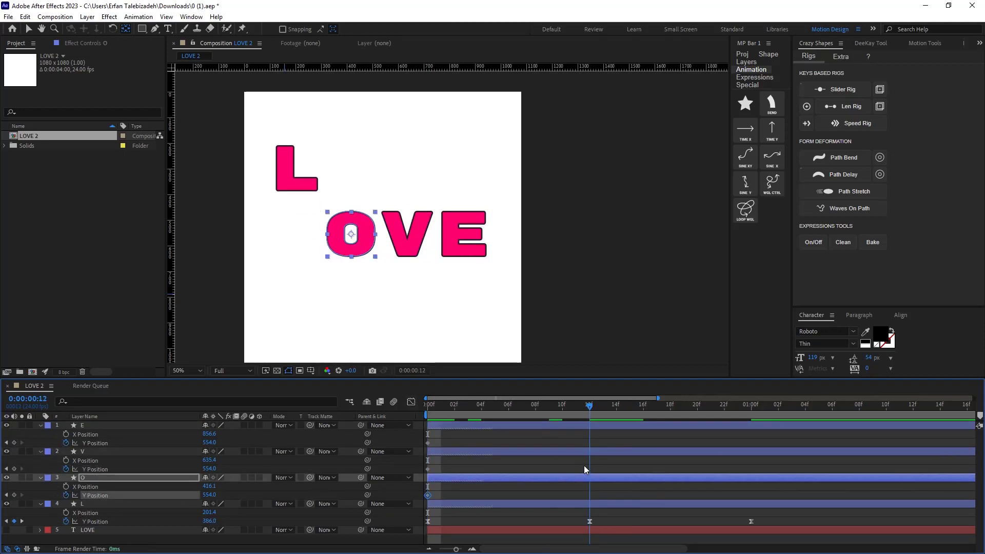
click(125, 427)
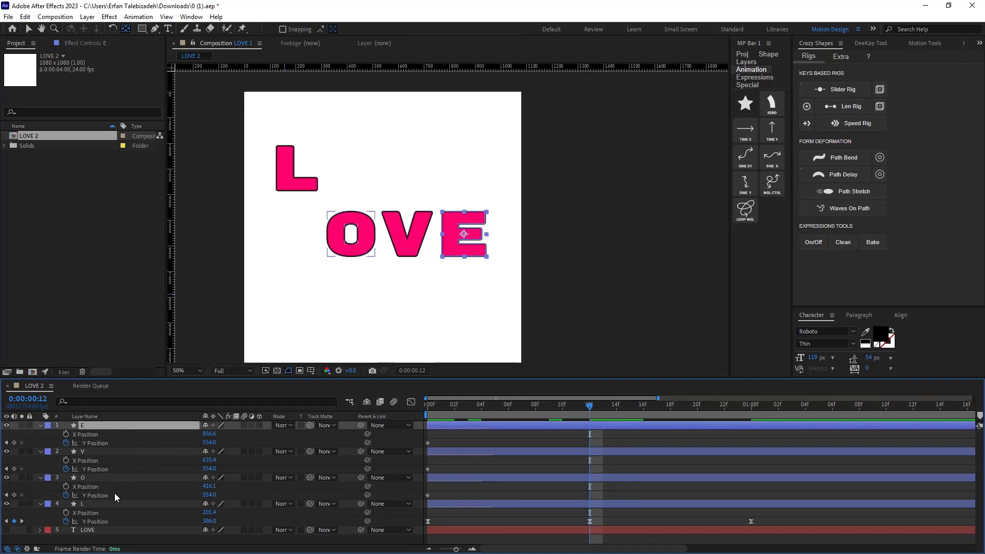
shift+click(107, 479)
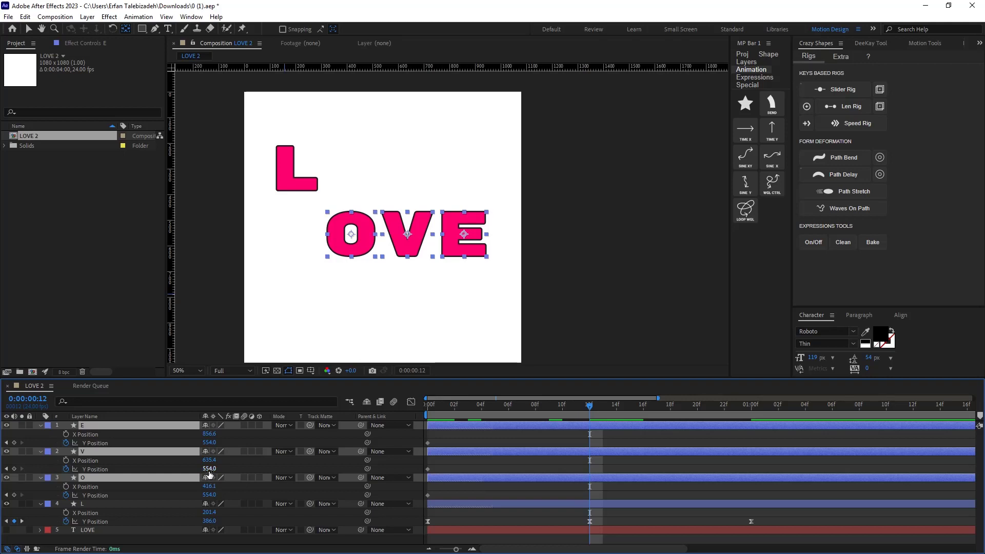
drag(209, 474, 89, 470)
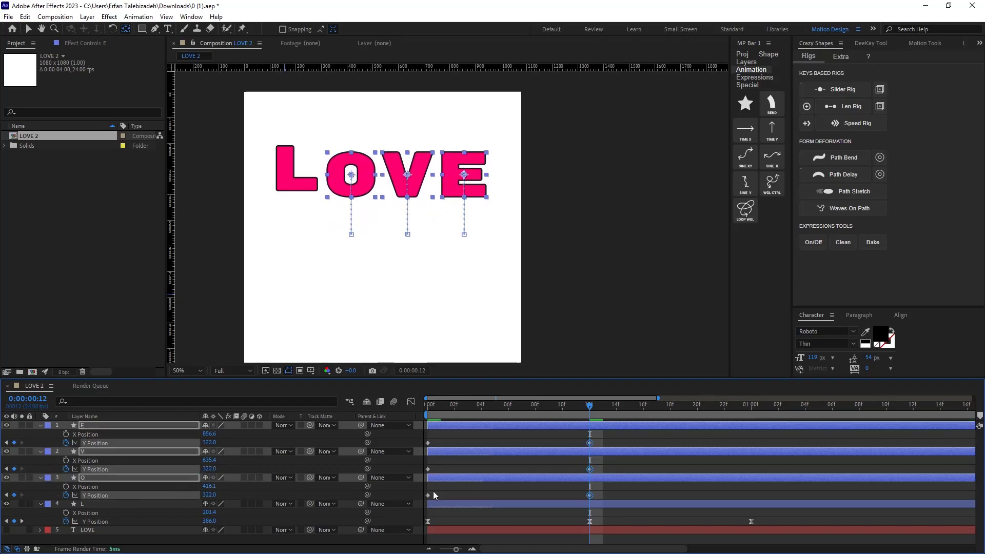
key(ctrl+z)
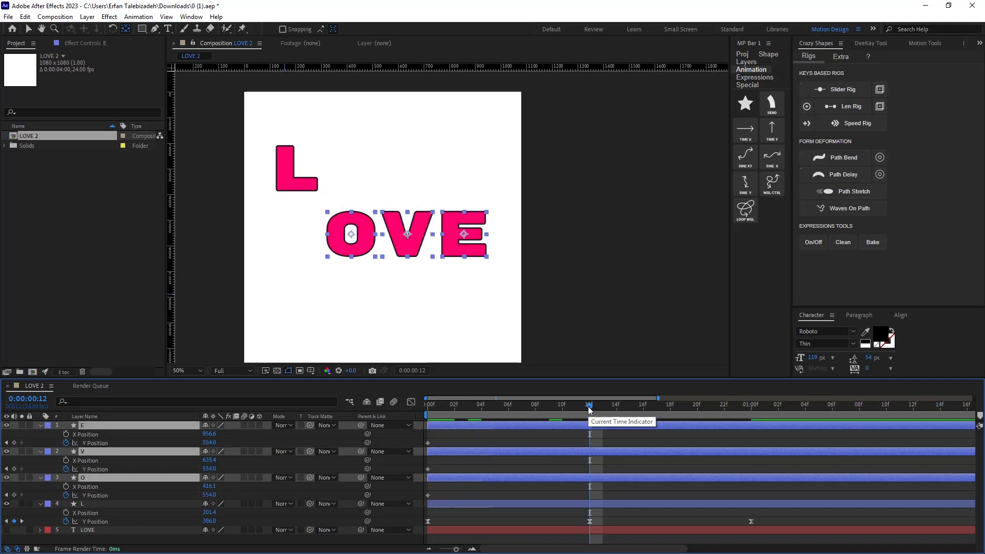
At the start frame, move the E, V and O anchor points to their bottom centre with Motion Tools.
drag(589, 407, 353, 431)
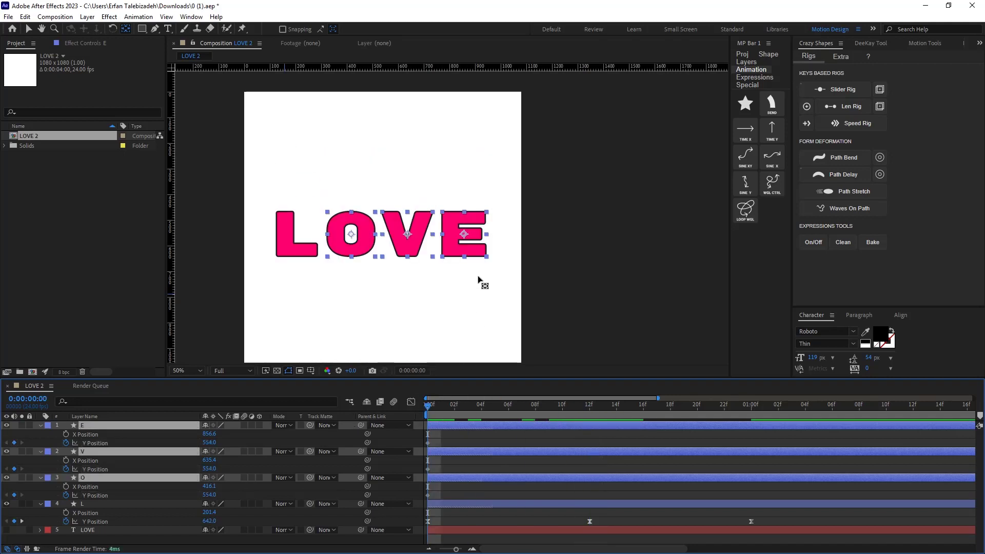
click(921, 44)
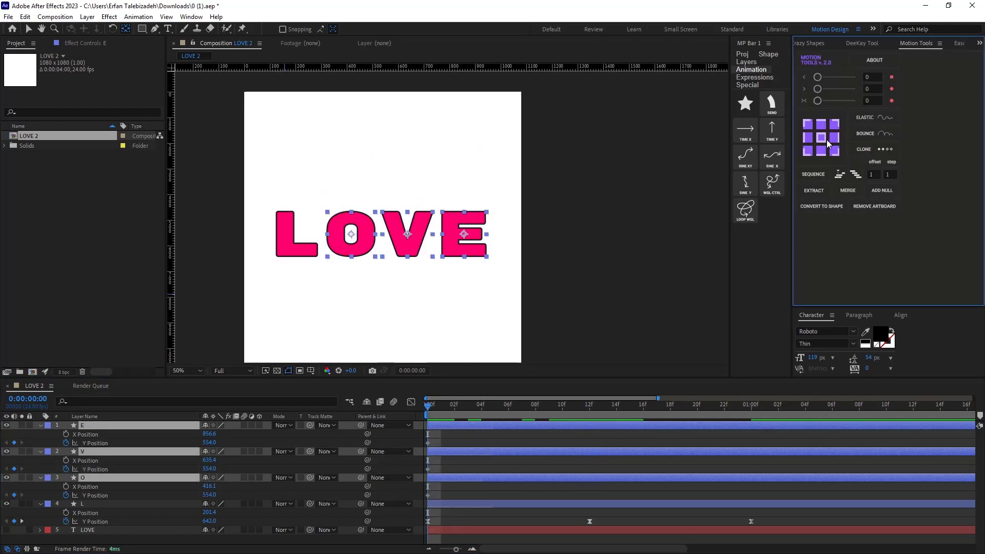
click(821, 150)
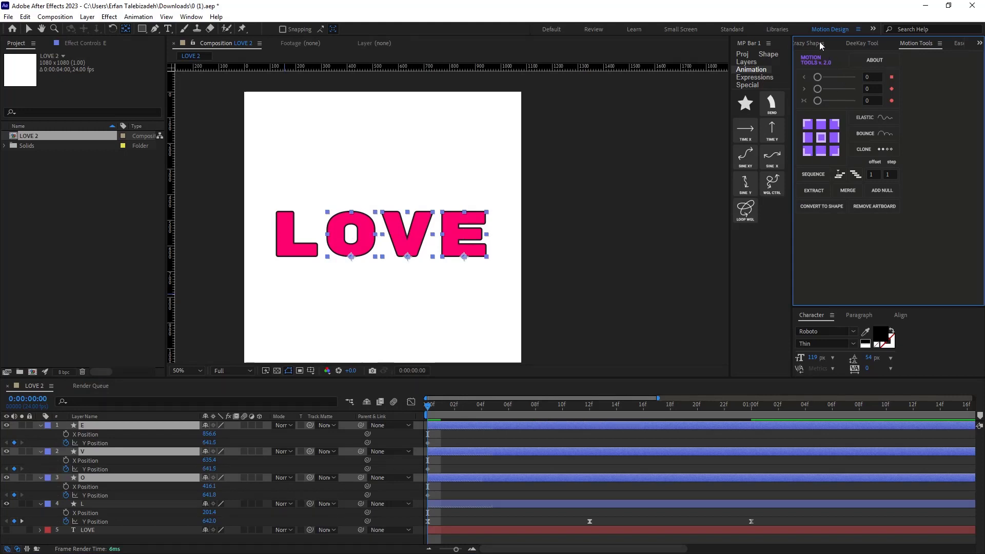
At frame 12, raise the E, V and O letters' Y Position to about 391.5.
drag(427, 405, 587, 437)
drag(208, 495, 76, 495)
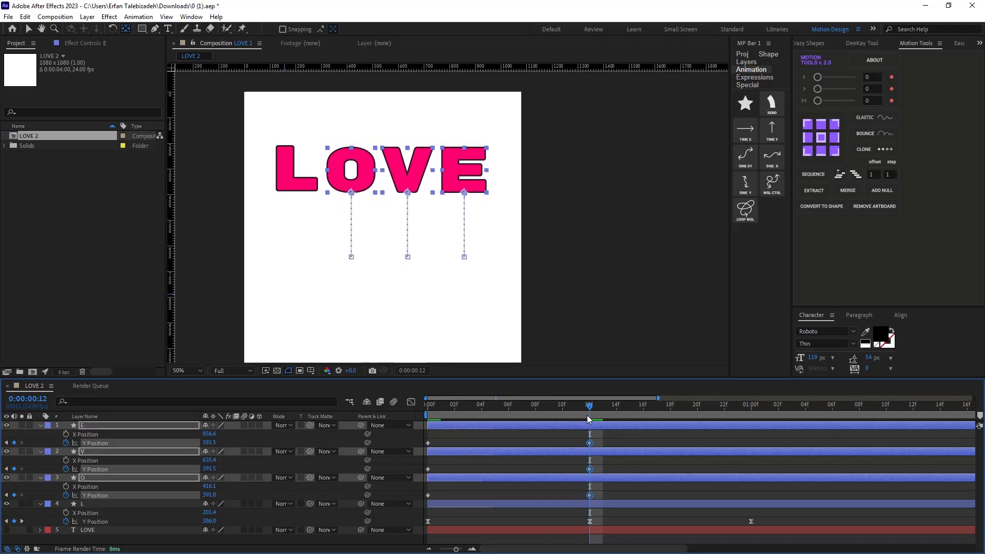
Go to 1:00 and copy the E layer's starting Y Position keyframe there.
drag(589, 407, 751, 407)
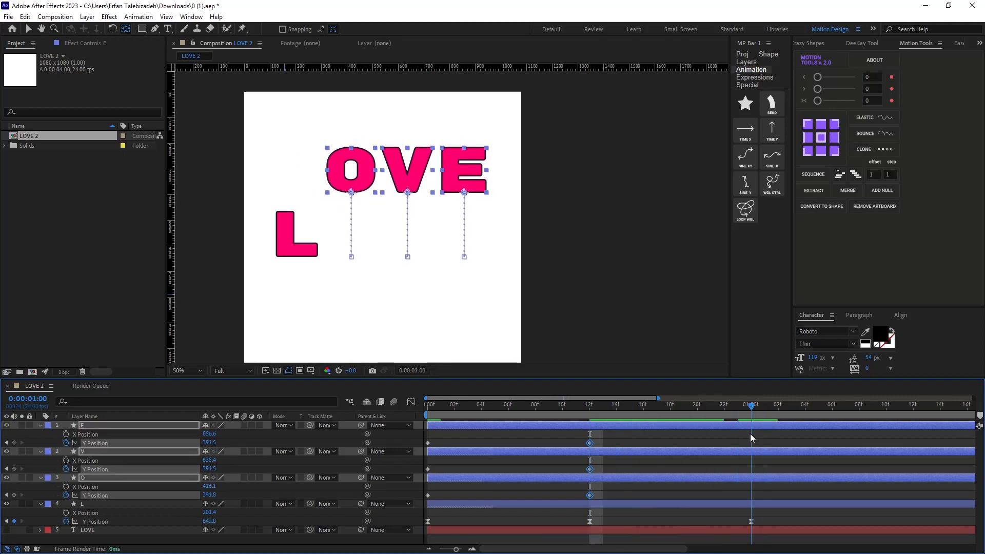
drag(451, 443, 427, 506)
key(ctrl+d)
key(ctrl+z)
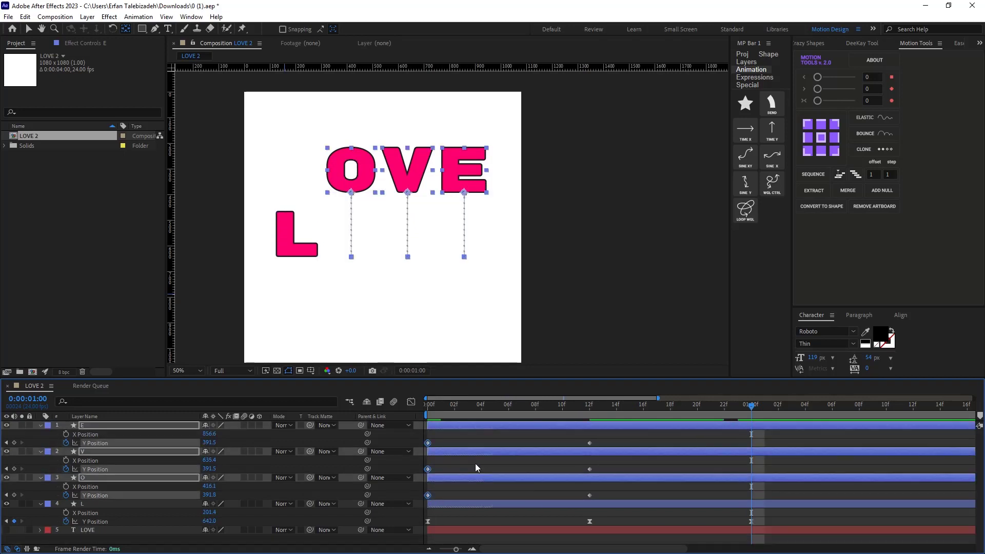
click(438, 443)
click(428, 443)
key(ctrl+c)
key(ctrl+v)
Copy the V and O layers' starting Y Position keyframes to 1:00.
click(427, 469)
key(ctrl+c)
key(ctrl+v)
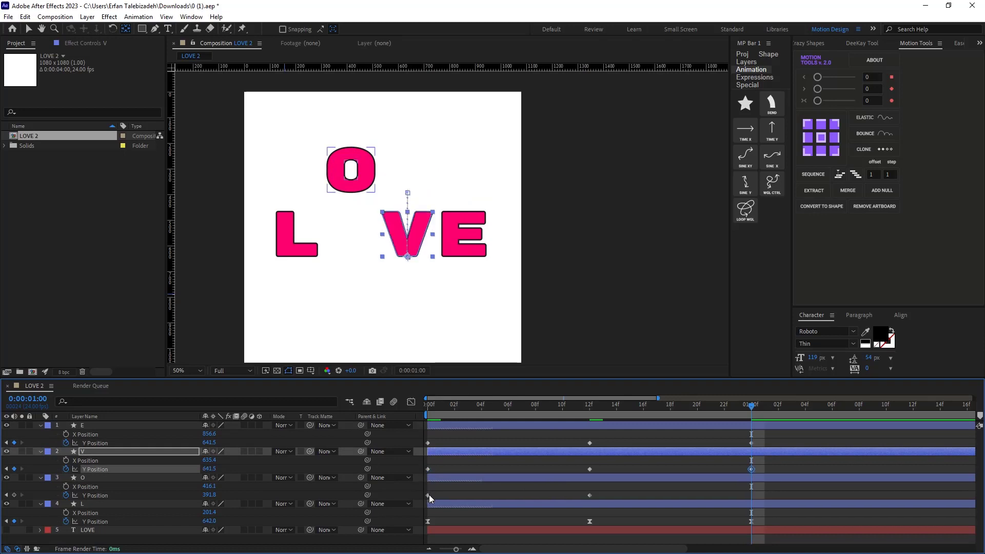
click(428, 495)
key(ctrl+c)
key(ctrl+v)
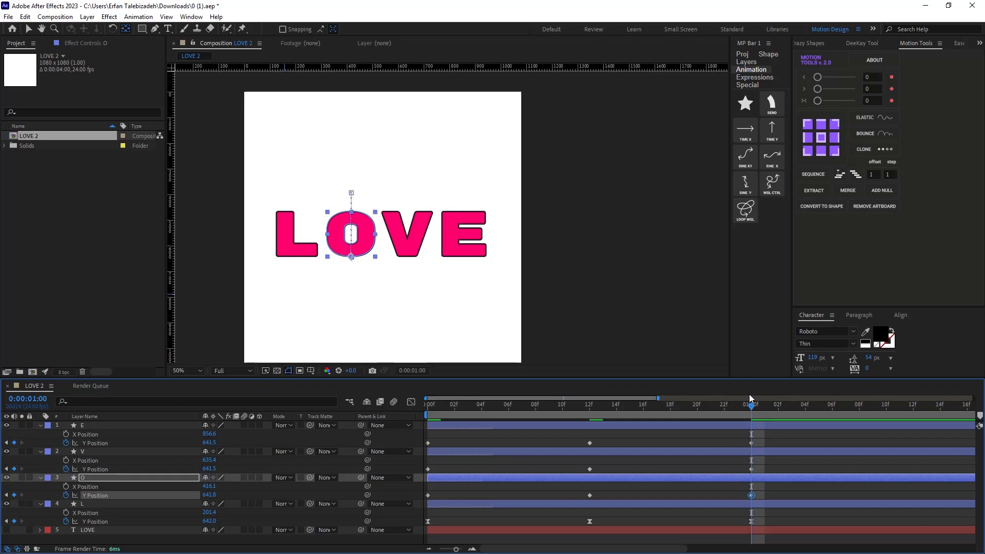
Copy the L layer's keyframe easing with EaseCopy and paste it onto the E, V and O keyframes.
click(959, 44)
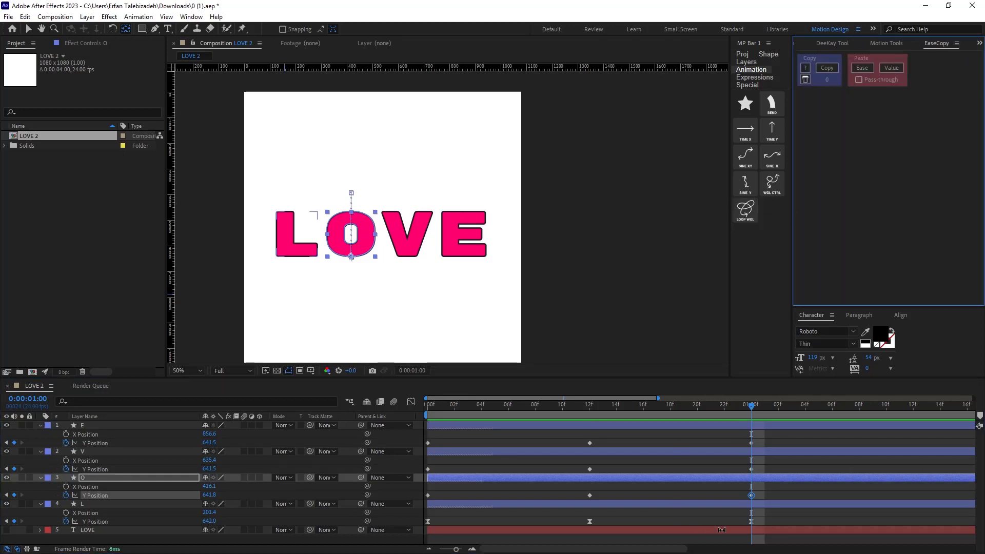
drag(787, 522, 428, 541)
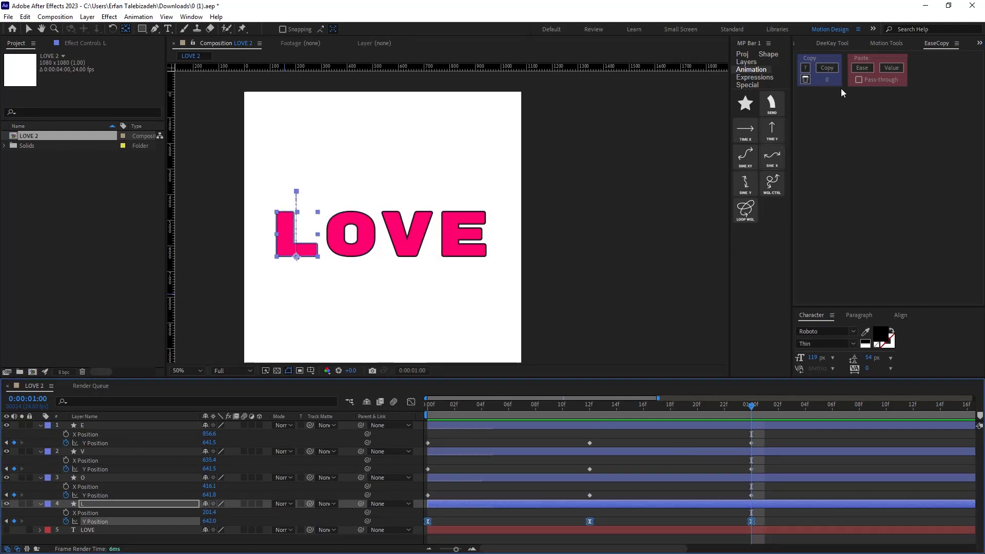
click(833, 68)
drag(771, 439, 407, 513)
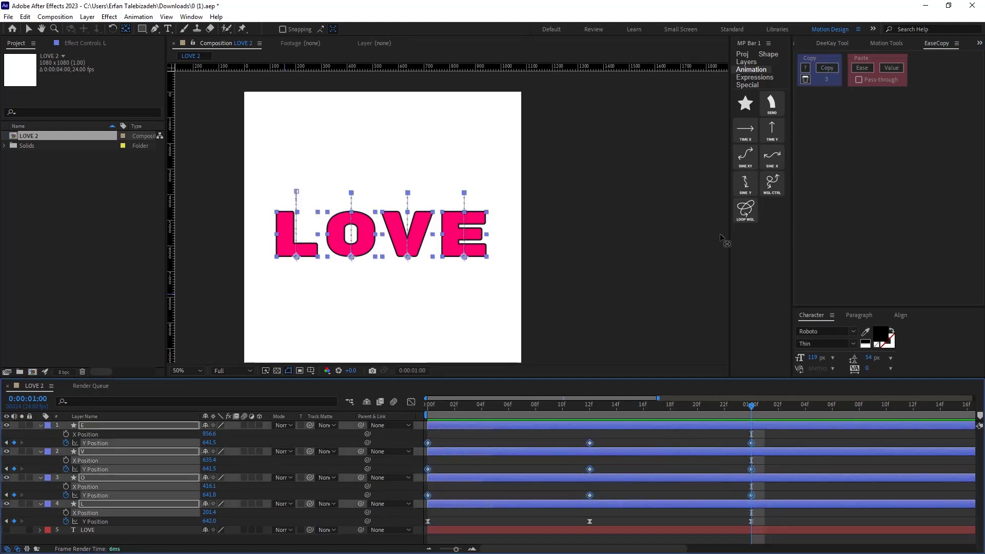
click(862, 68)
Preview the bounce animation and return to the start.
click(750, 412)
key(space)
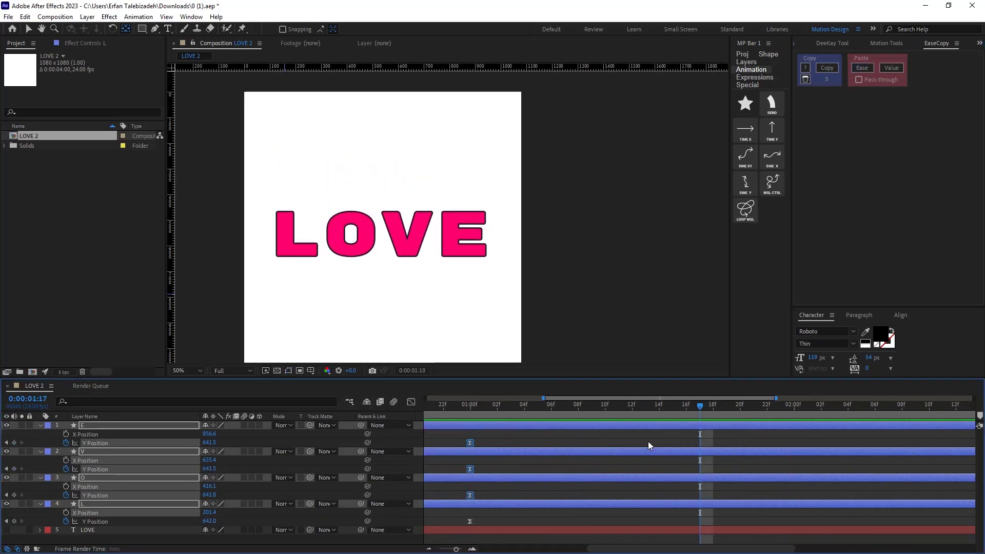
key(space)
drag(701, 408, 405, 420)
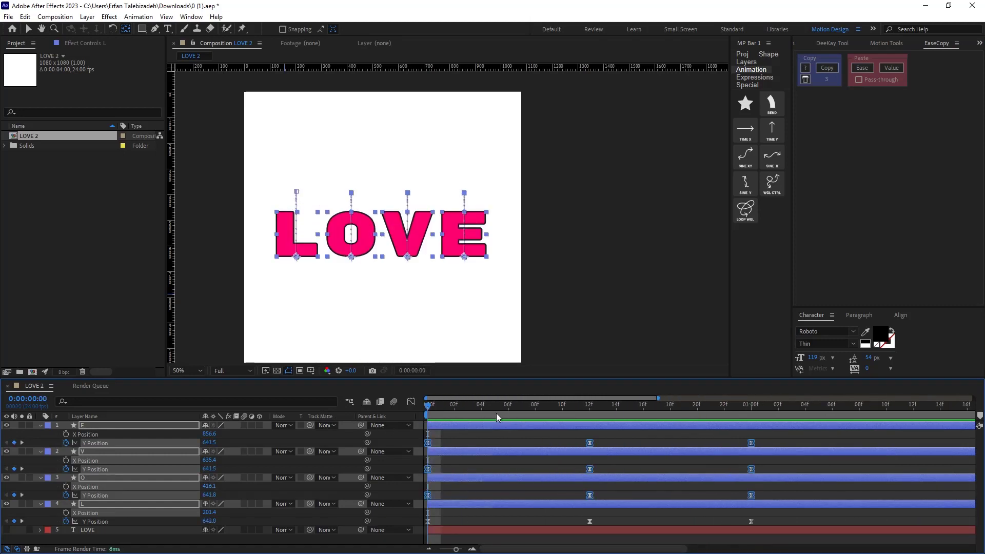
Show only animated properties for all layers and shift the L layer about 2 frames earlier.
key(ctrl+a)
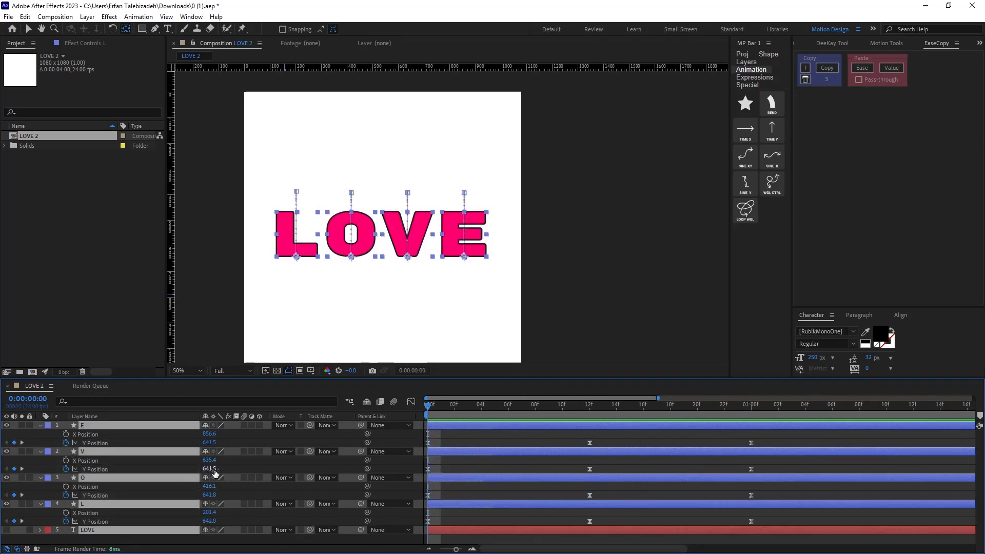
key(u)
click(187, 529)
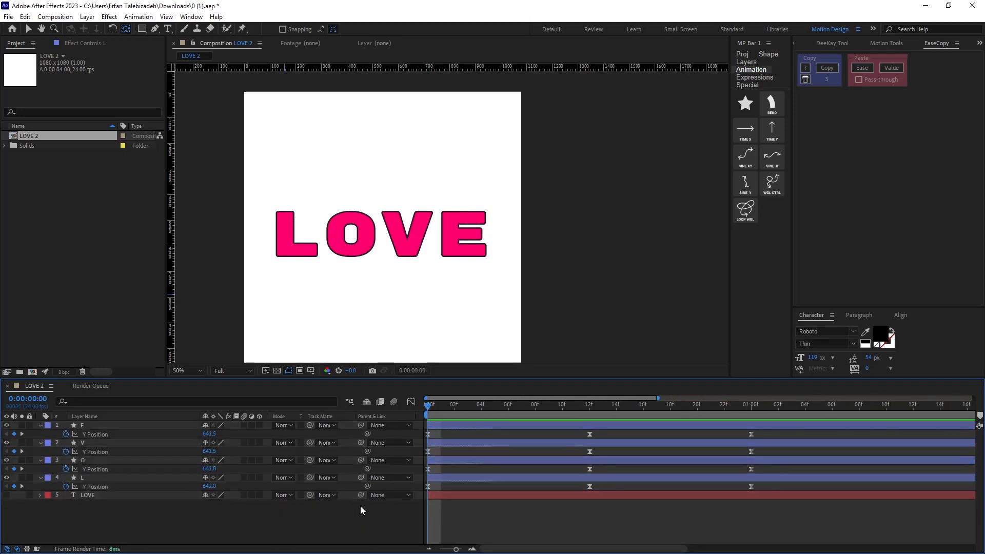
click(119, 472)
click(103, 480)
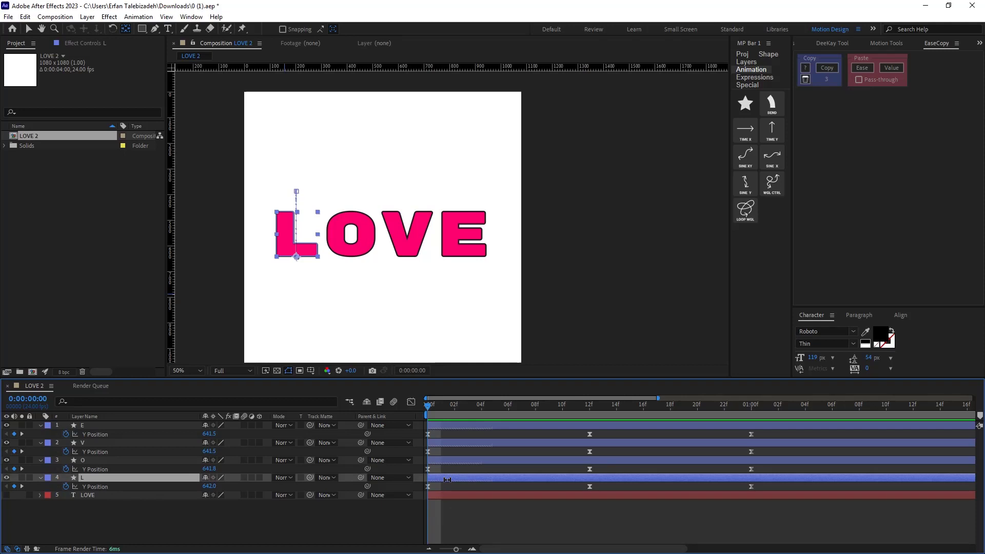
click(31, 29)
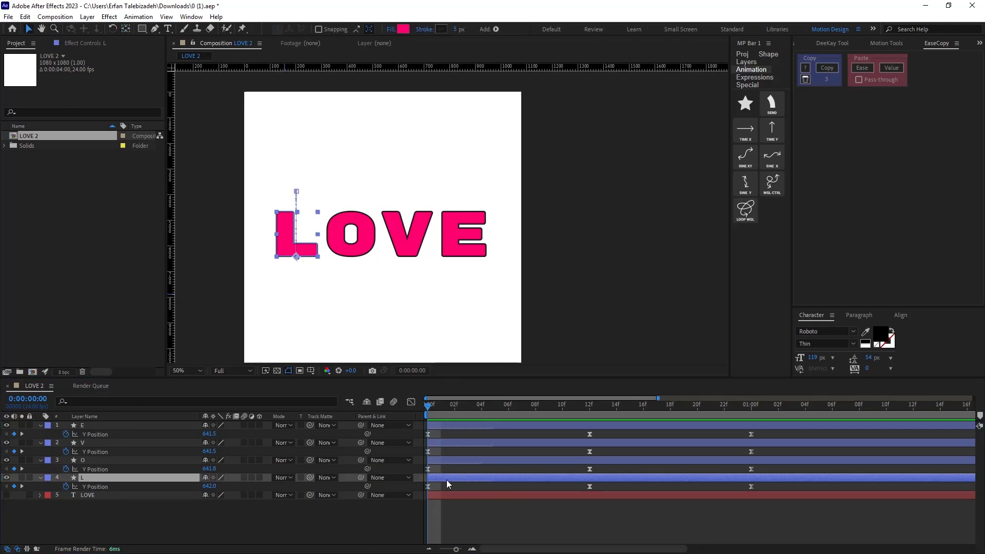
drag(445, 480, 425, 484)
Shift the O layer about 1 frame earlier in time.
click(457, 465)
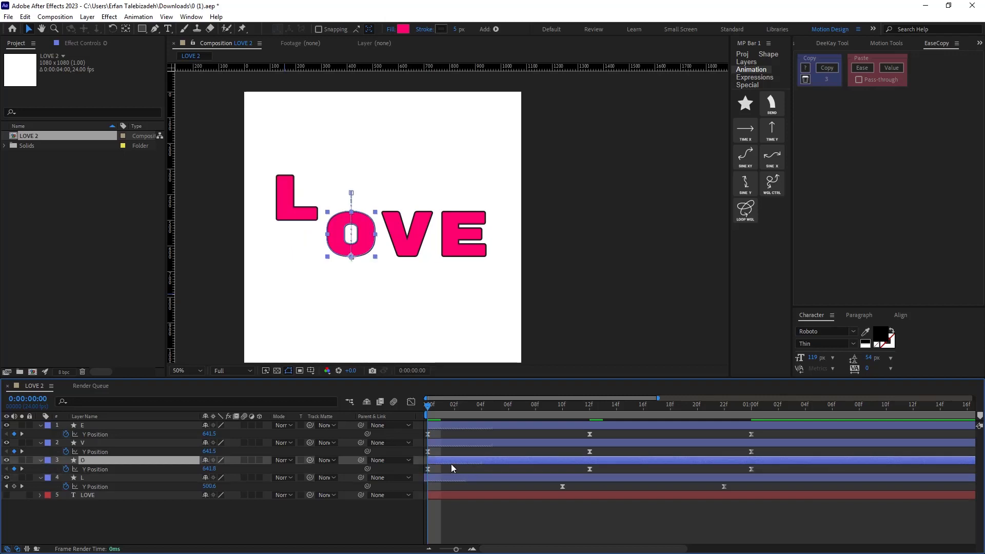
drag(462, 465, 450, 465)
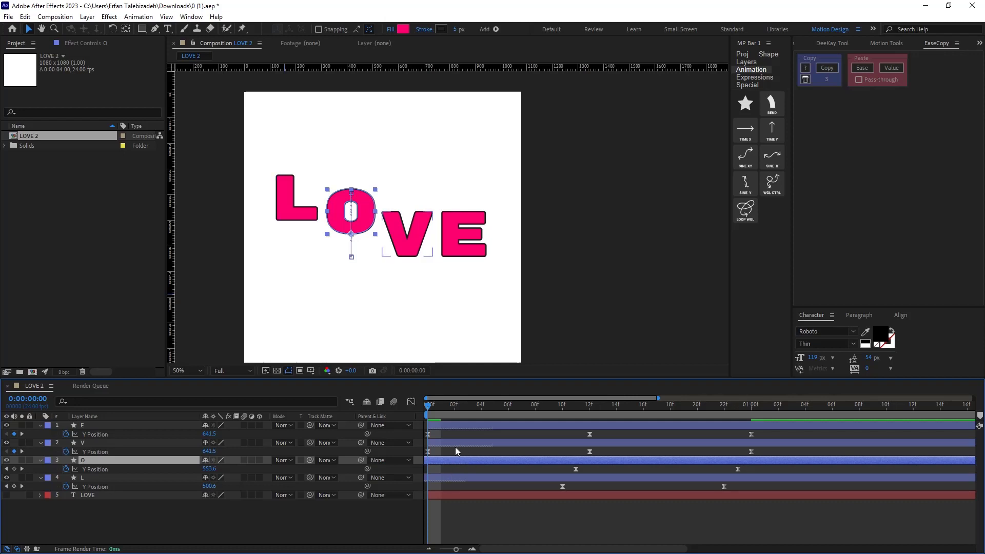
Shift the letter layers earlier in time so the E, V and O keyframes line up.
click(448, 481)
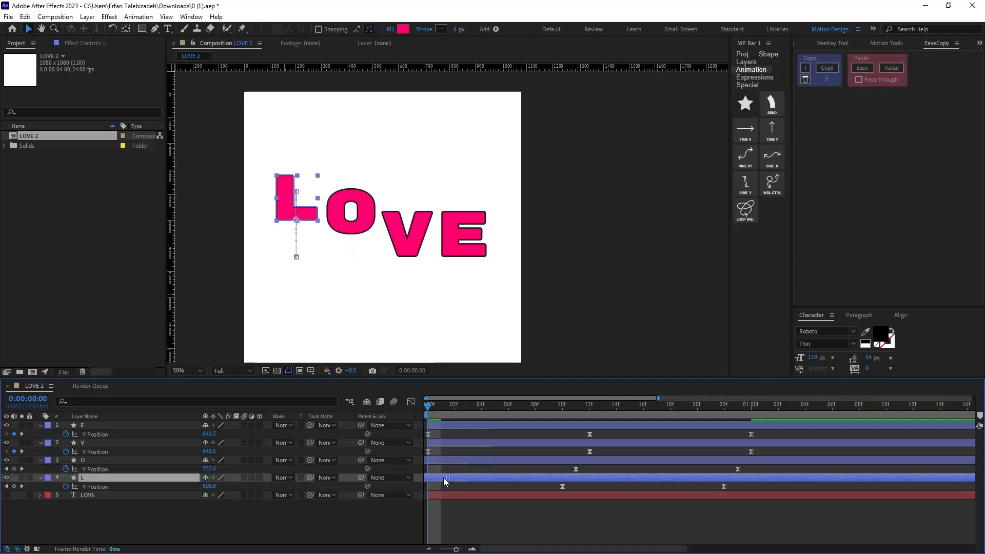
drag(444, 480, 456, 432)
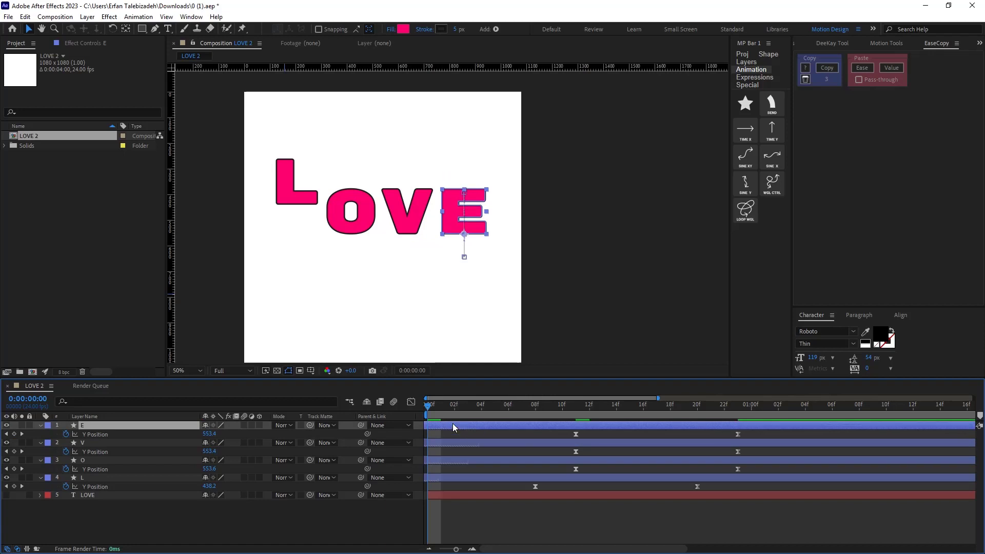
Preview the bounce animation and return to the start.
key(space)
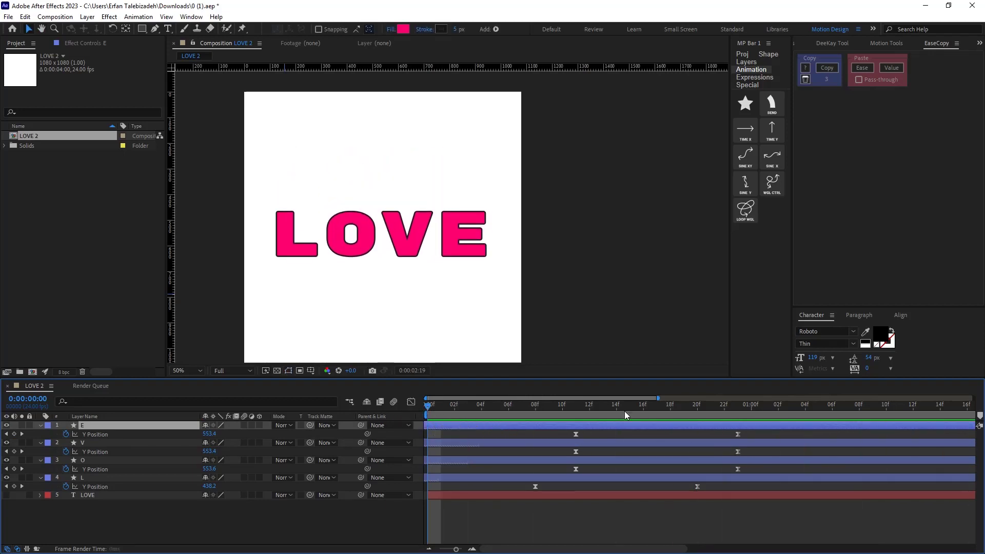
drag(427, 406, 353, 456)
key(space)
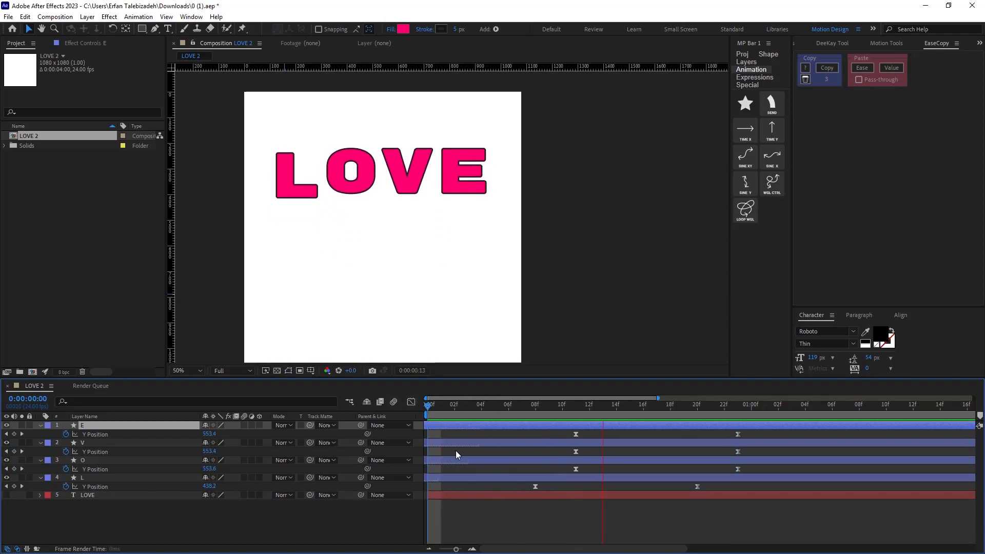
key(space)
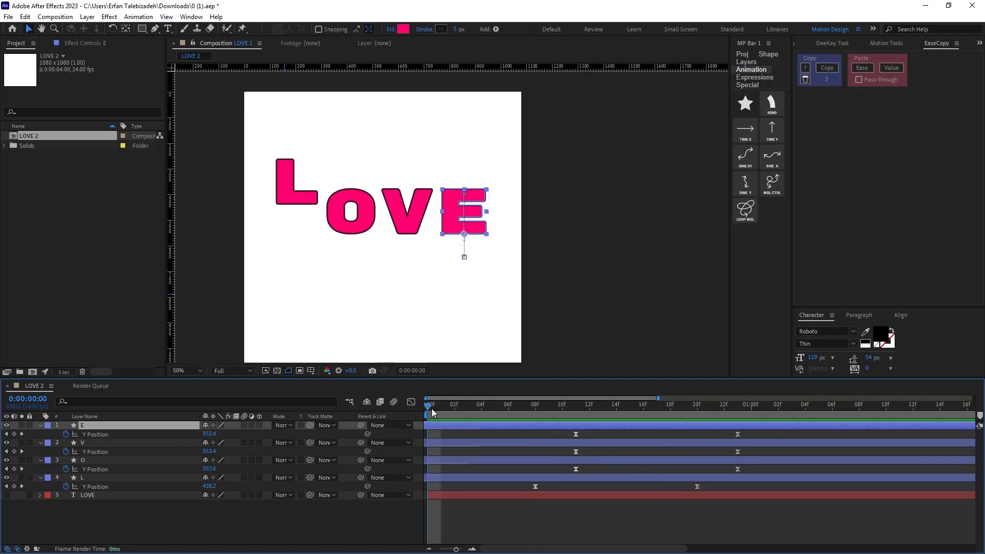
Move the L layer about 3 frames later so its keyframes align with the other letters.
drag(432, 407, 392, 444)
drag(433, 480, 479, 481)
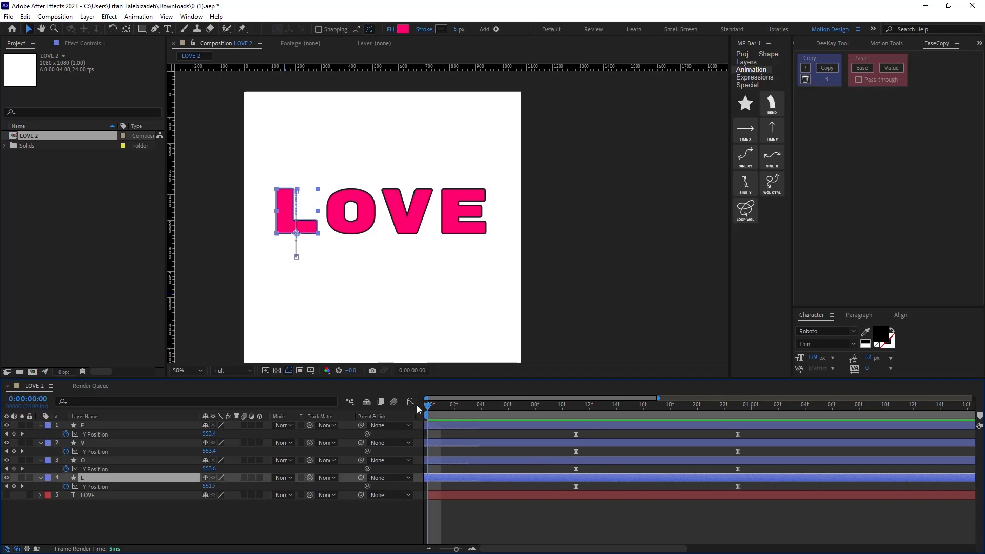
Preview the aligned bounce animation.
key(space)
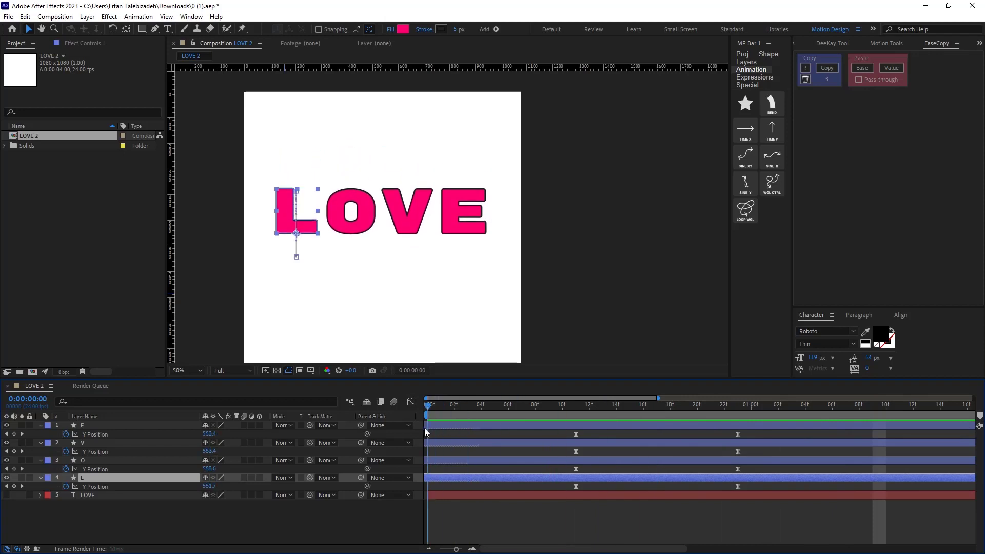
key(space)
key(space)
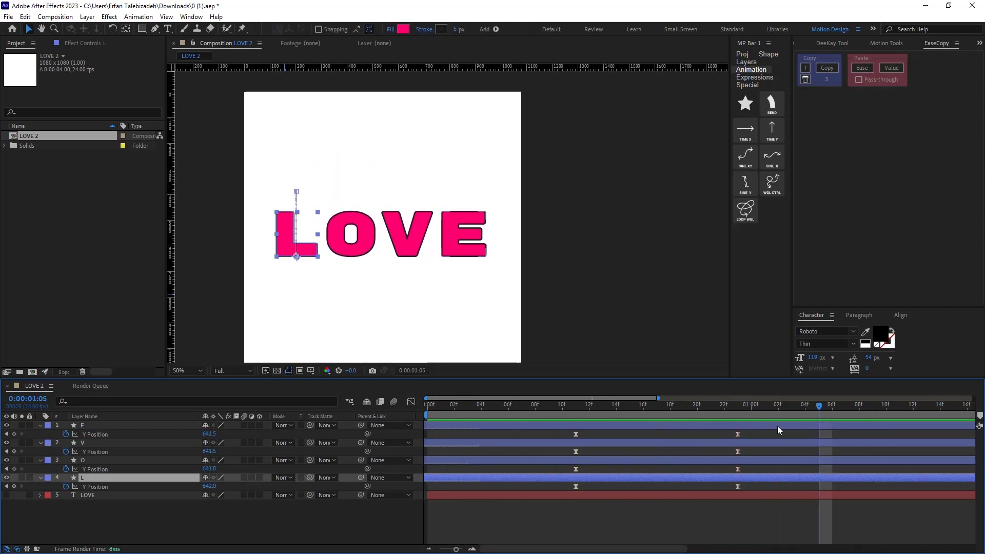
key(space)
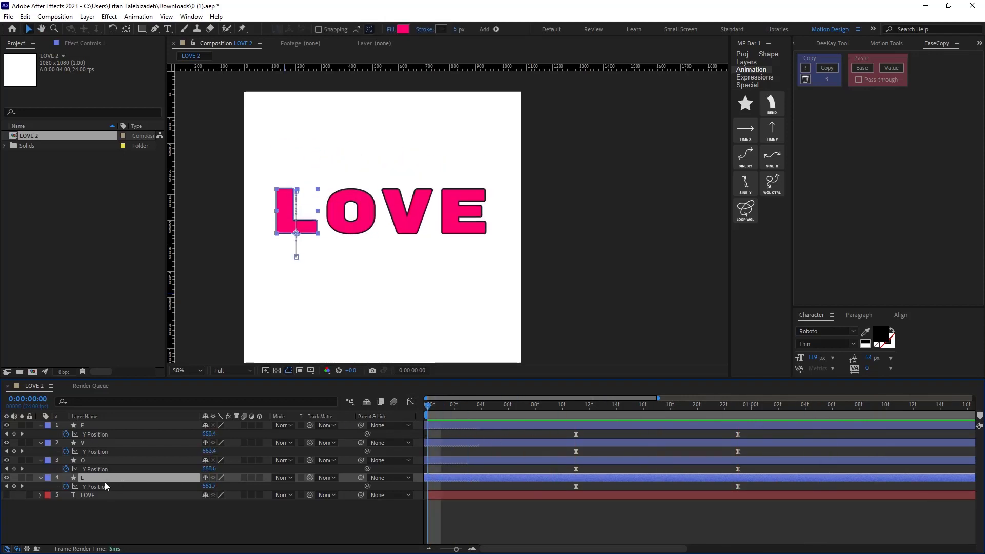
Duplicate the four letter layers and move the copies to the top of the layer stack.
click(105, 513)
click(96, 488)
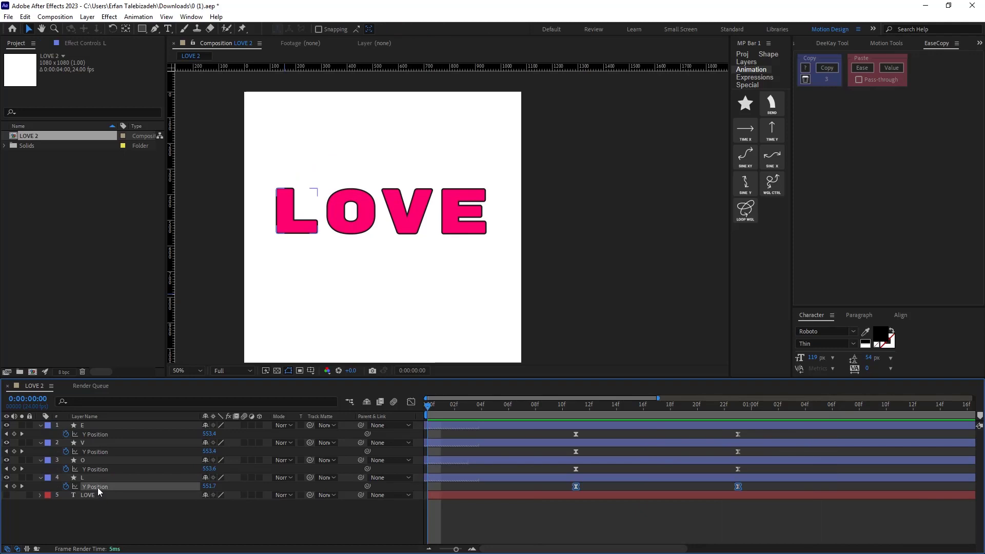
shift+click(102, 428)
key(ctrl+d)
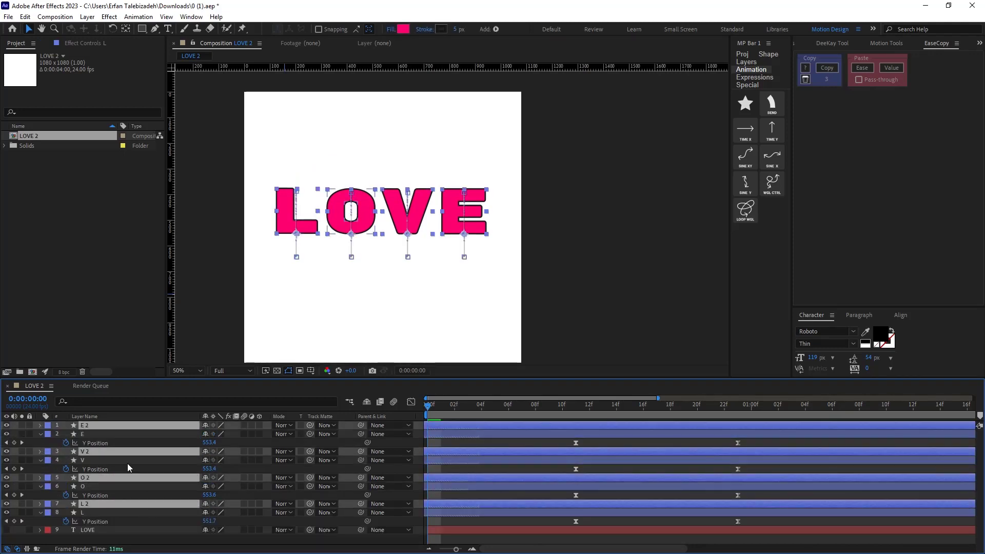
drag(117, 456, 114, 426)
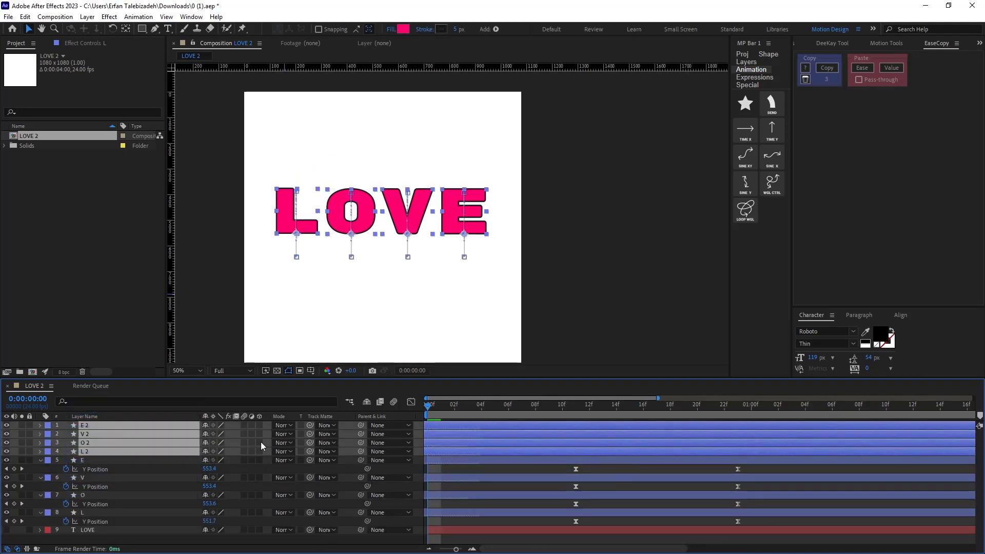
Change the duplicated letters' fill colour to a lighter pink.
click(403, 29)
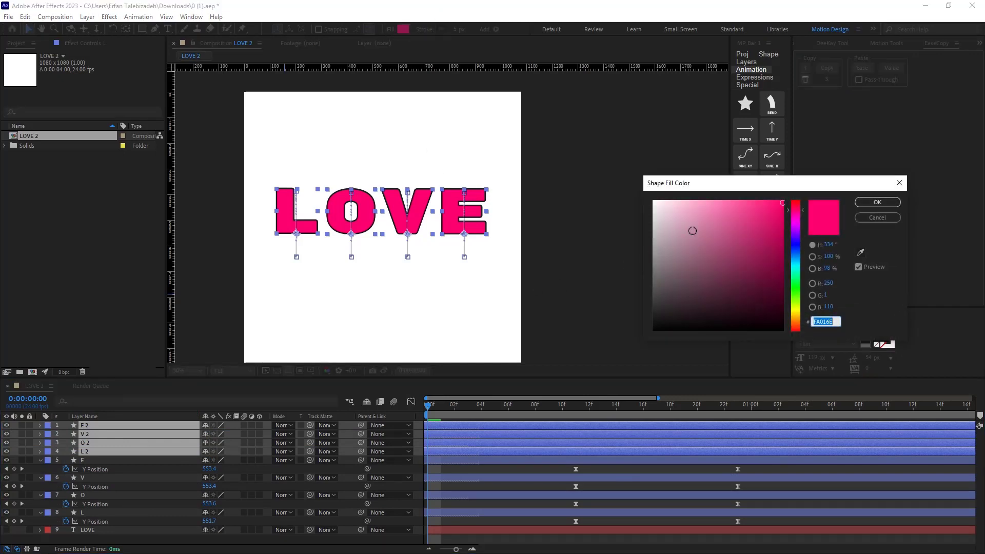
click(743, 199)
drag(743, 199, 736, 201)
click(877, 202)
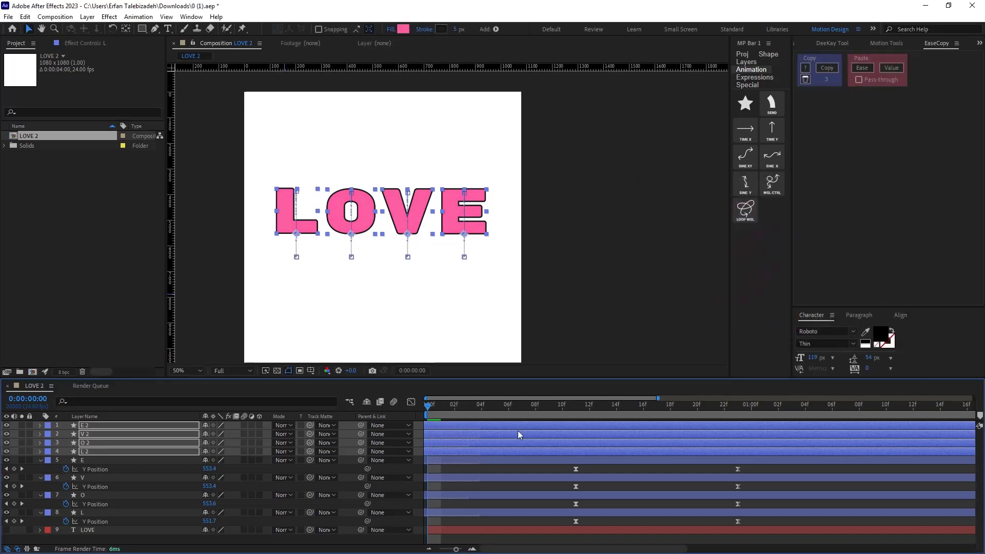
Reveal the duplicates' Y Position keyframes and shift them all about 1 frame later.
mouse_move(468, 450)
mouse_down()
mouse_move(487, 455)
mouse_move(477, 455)
mouse_up()
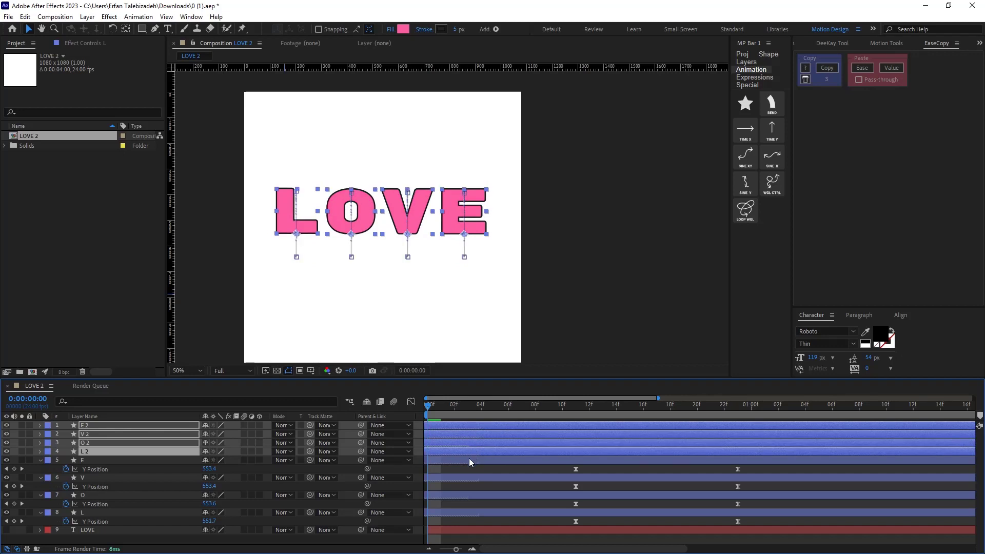
key(u)
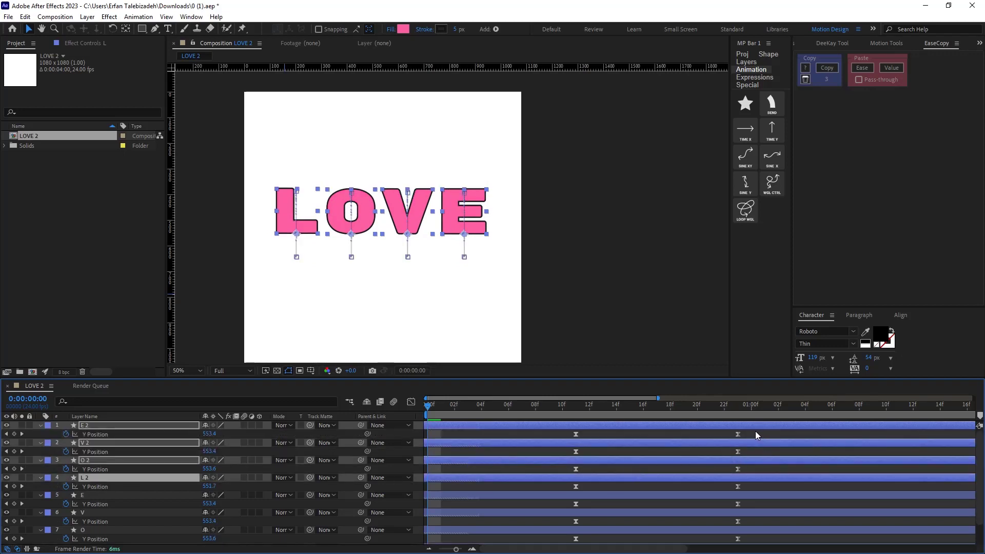
click(110, 434)
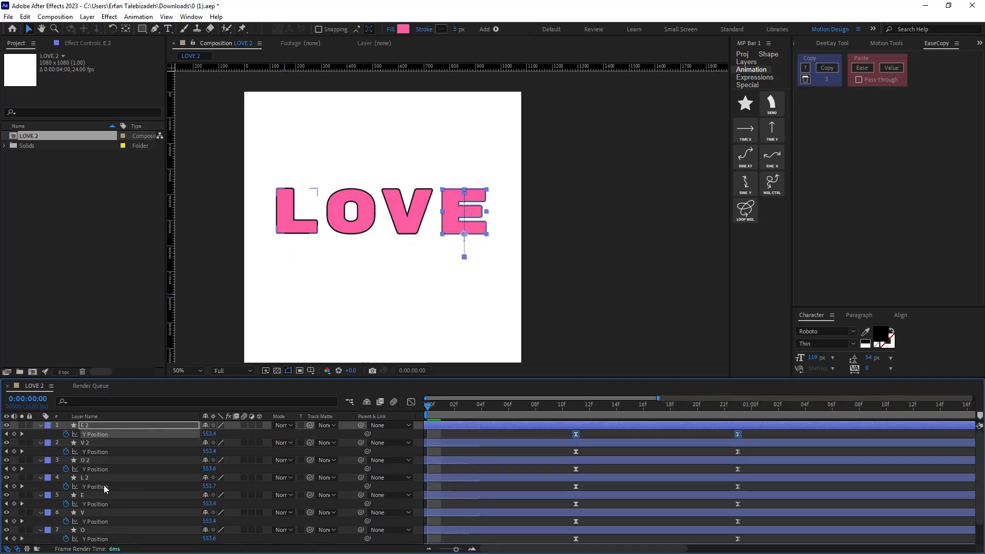
ctrl+click(106, 486)
ctrl+click(109, 469)
ctrl+click(109, 451)
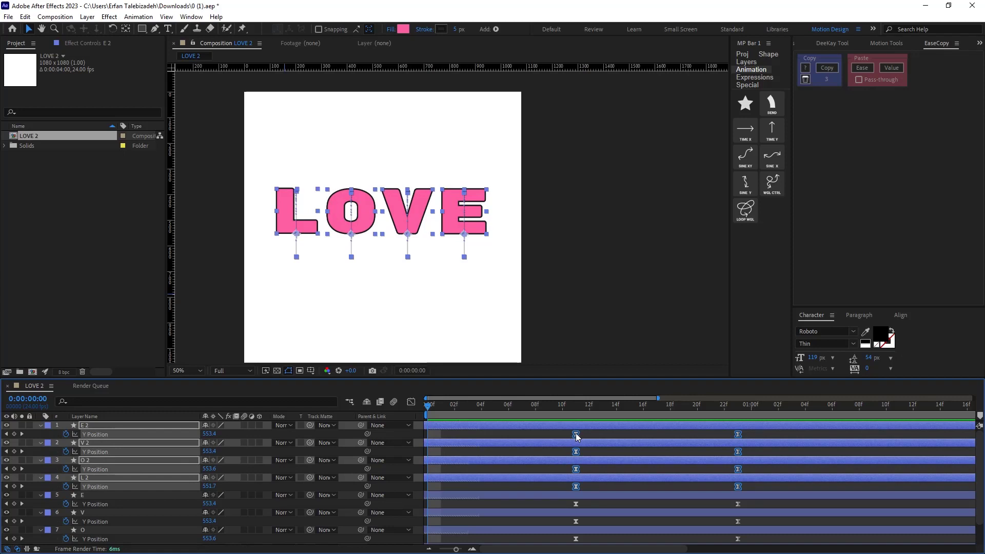
drag(576, 435, 587, 436)
Preview the animation and return to the start.
key(space)
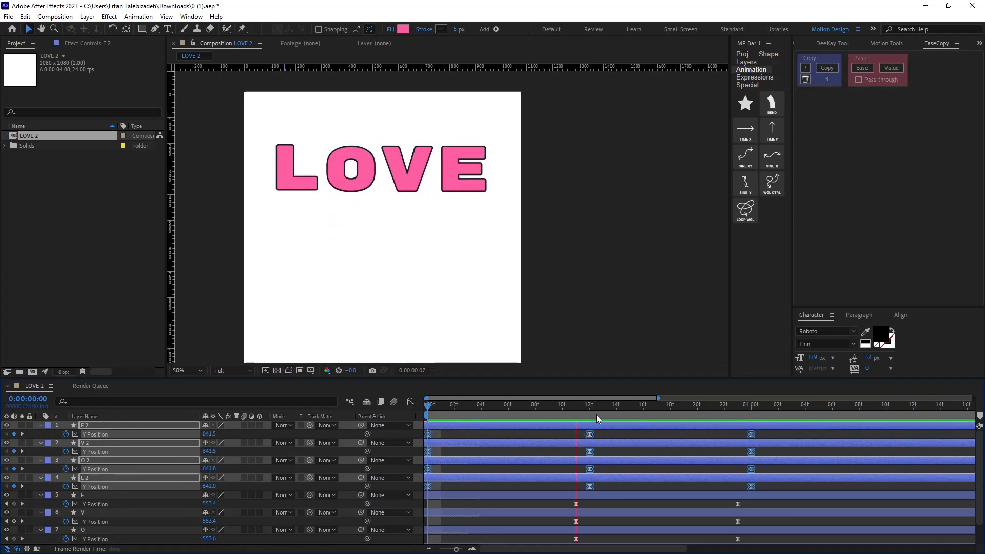
key(space)
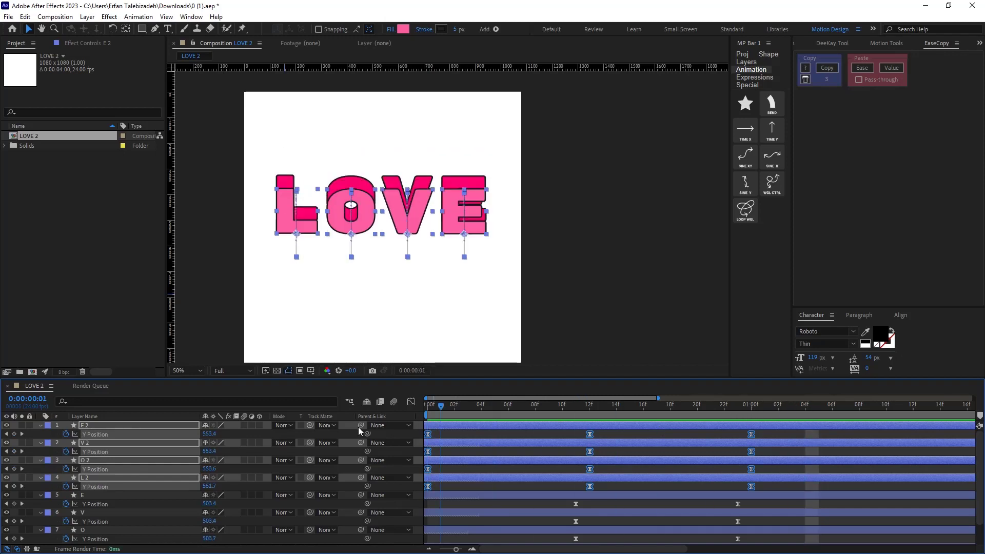
key(Home)
scroll(448, 465, down, 1)
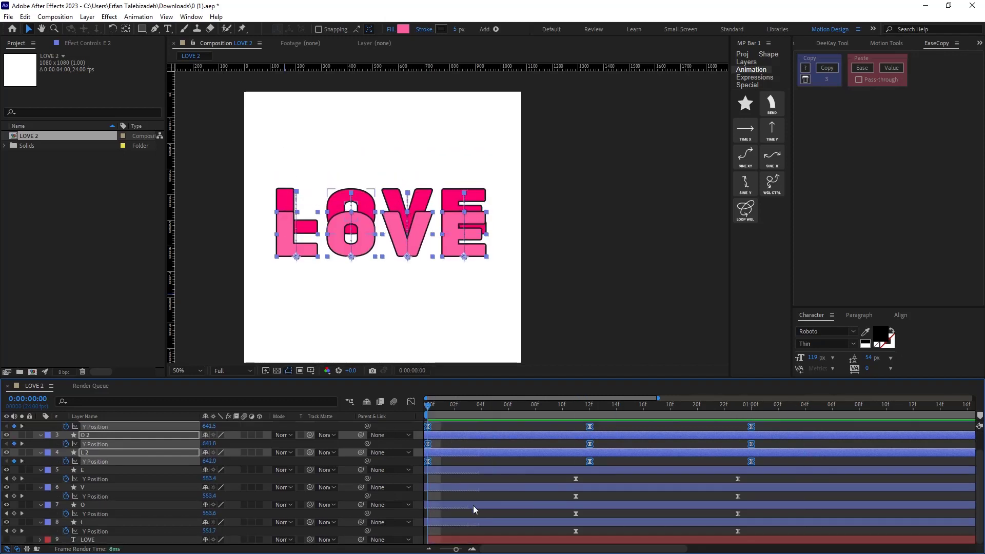
Shift the original letters' Y Position keyframes about 1 frame later to match the duplicates.
click(444, 470)
ctrl+click(110, 531)
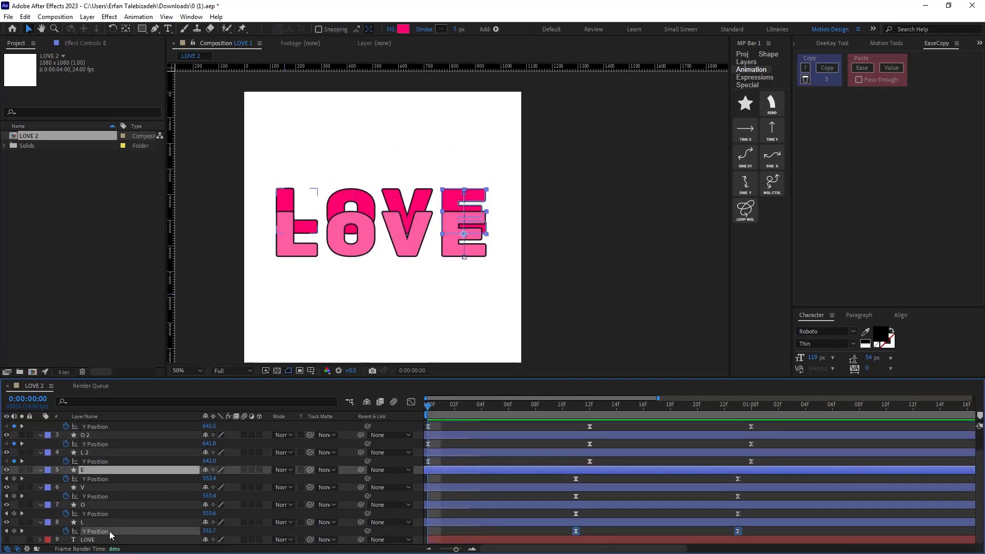
ctrl+click(105, 514)
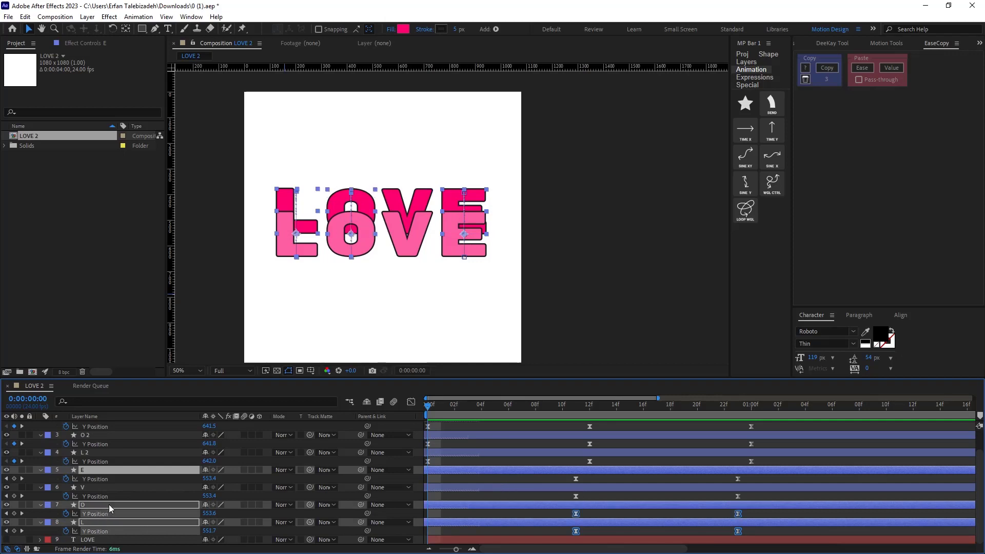
ctrl+click(110, 496)
ctrl+click(109, 479)
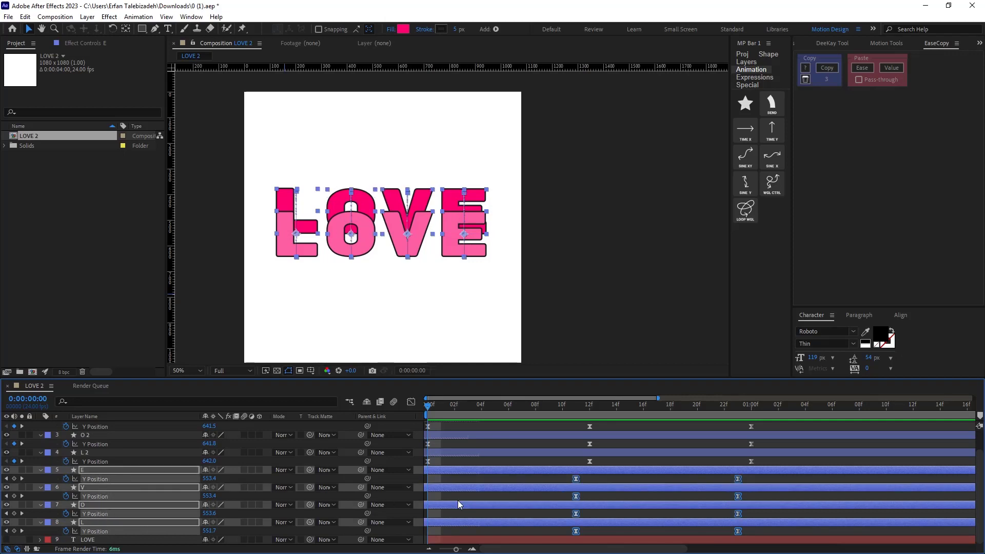
drag(458, 505, 465, 507)
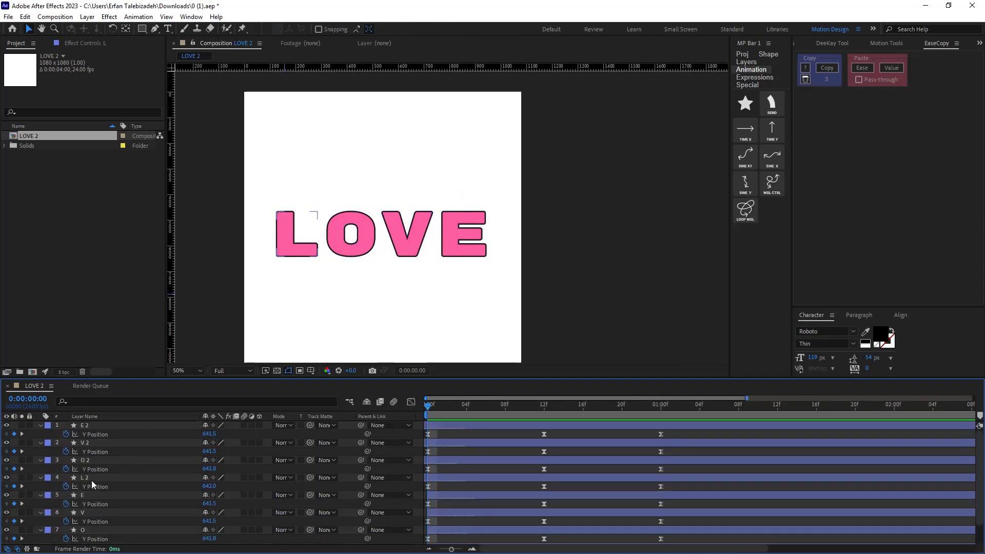
Stagger the duplicates' keyframes later by about 1, 2, 3 and 4 frames for L 2, O 2, V 2 and E 2.
click(91, 479)
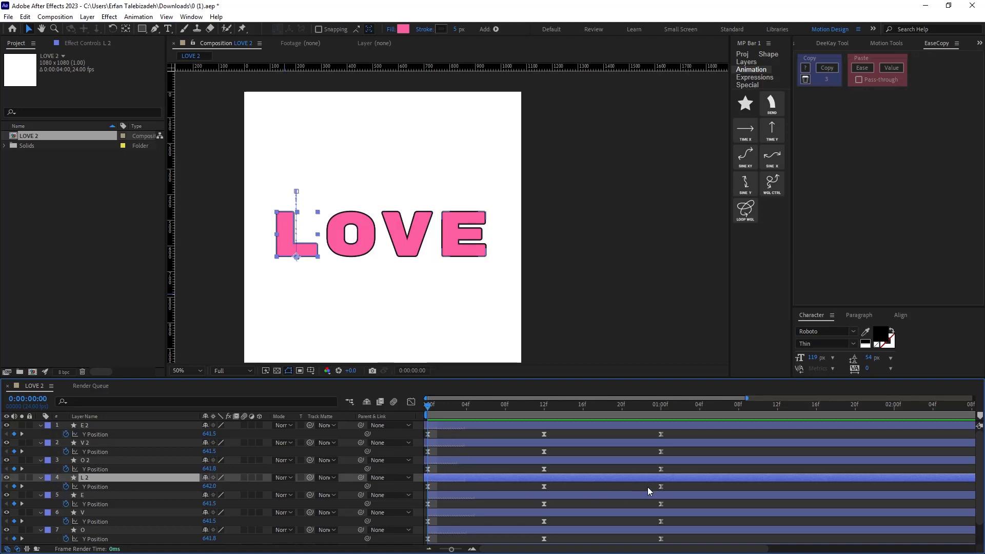
drag(678, 493, 436, 488)
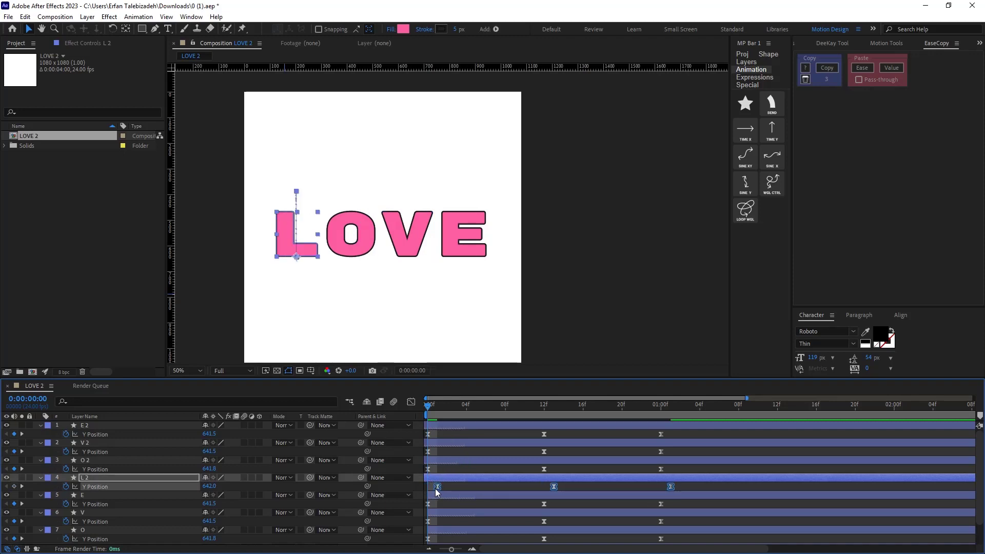
drag(668, 466, 445, 475)
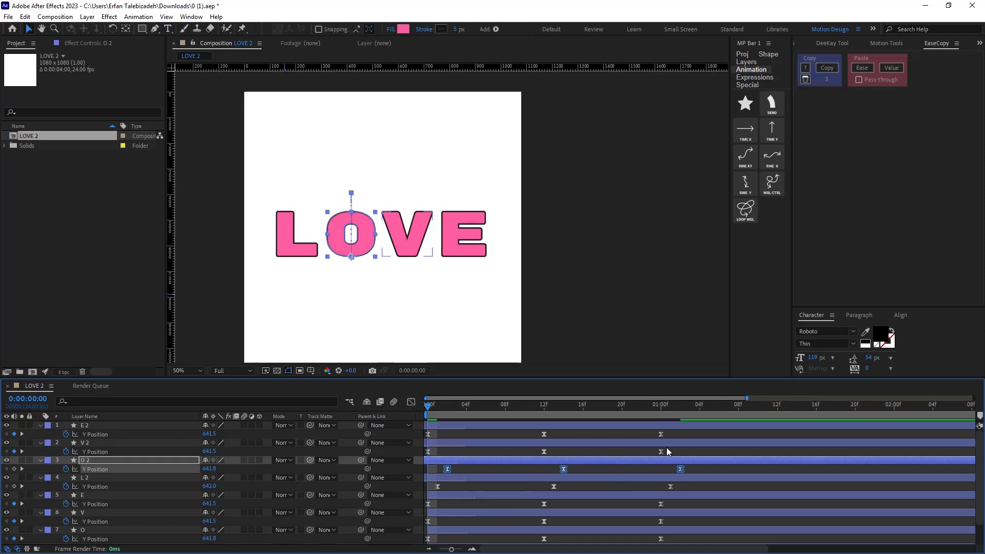
drag(666, 447, 420, 460)
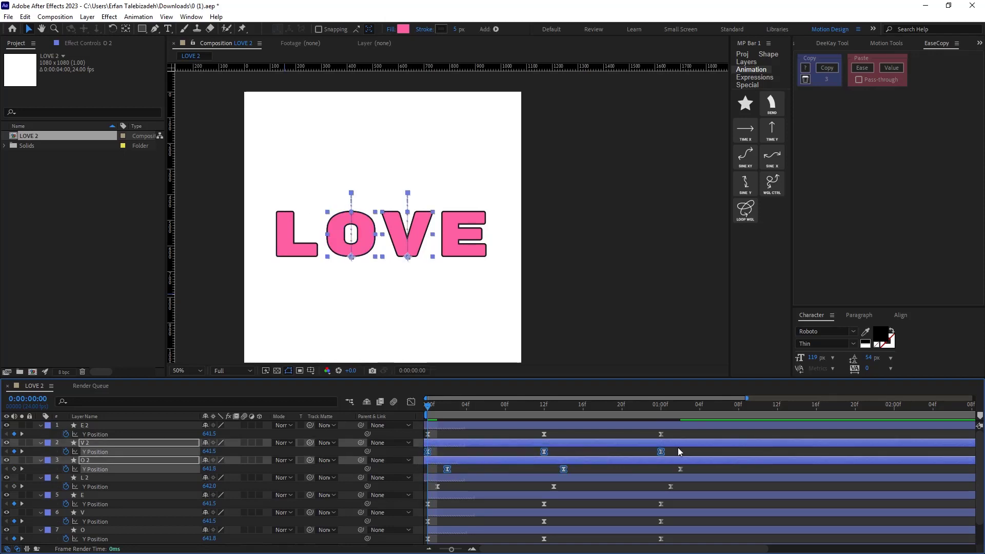
drag(678, 448, 459, 455)
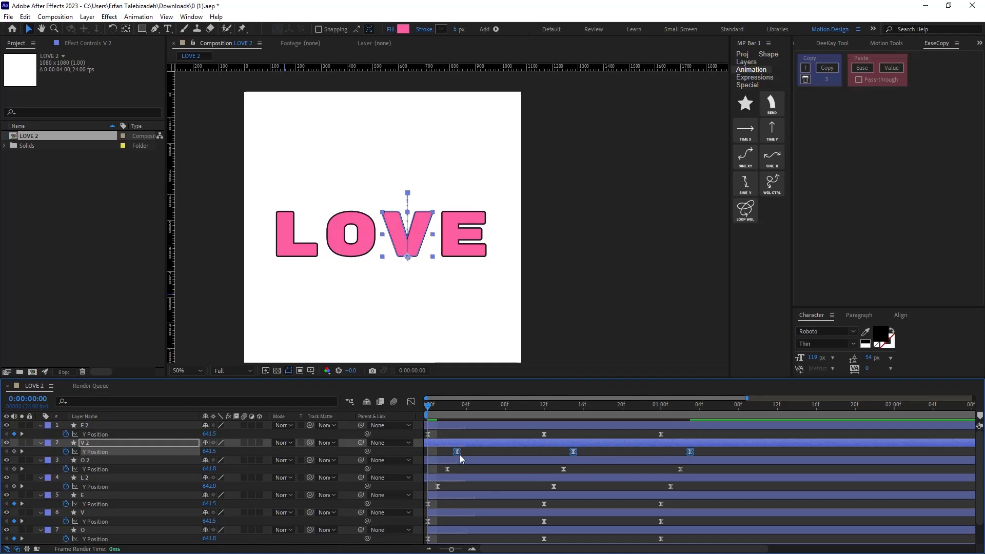
drag(666, 432, 467, 439)
Preview the staggered two-layer bounce animation across the timeline.
key(space)
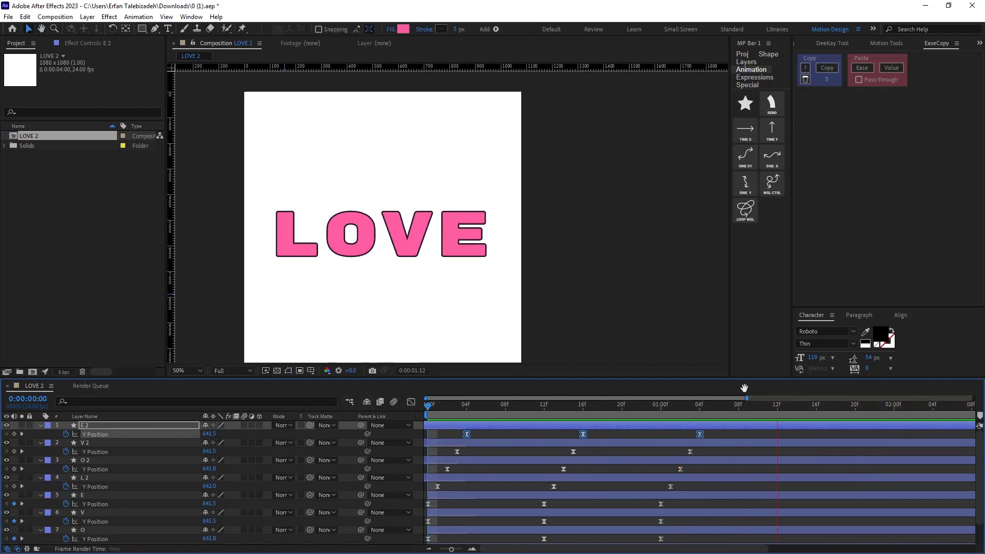
key(space)
key(comma)
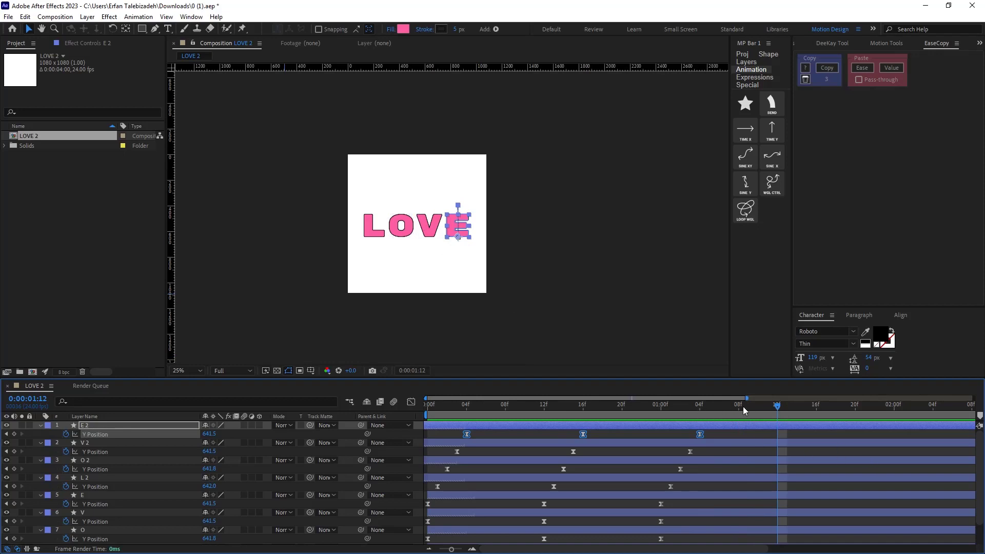
drag(746, 398, 934, 399)
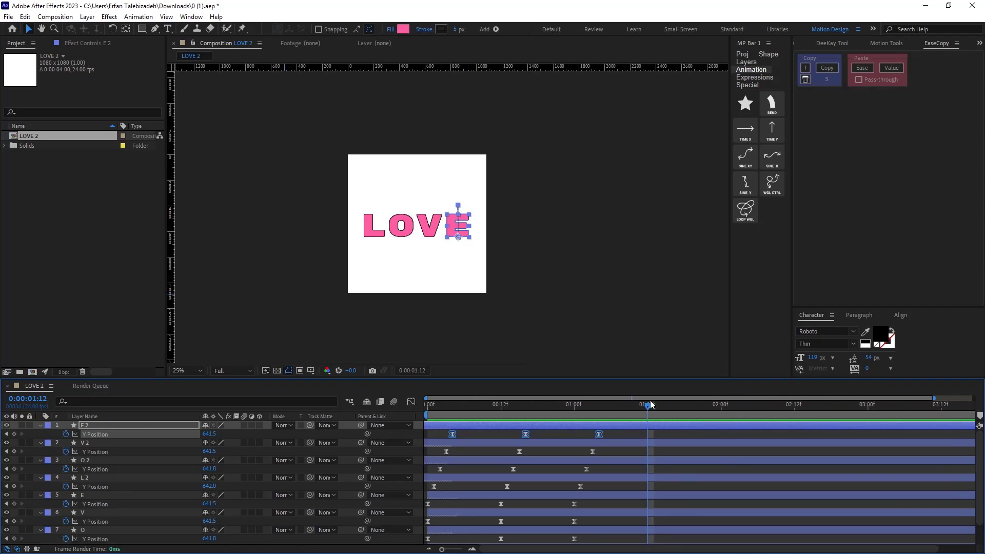
drag(649, 405, 351, 424)
key(space)
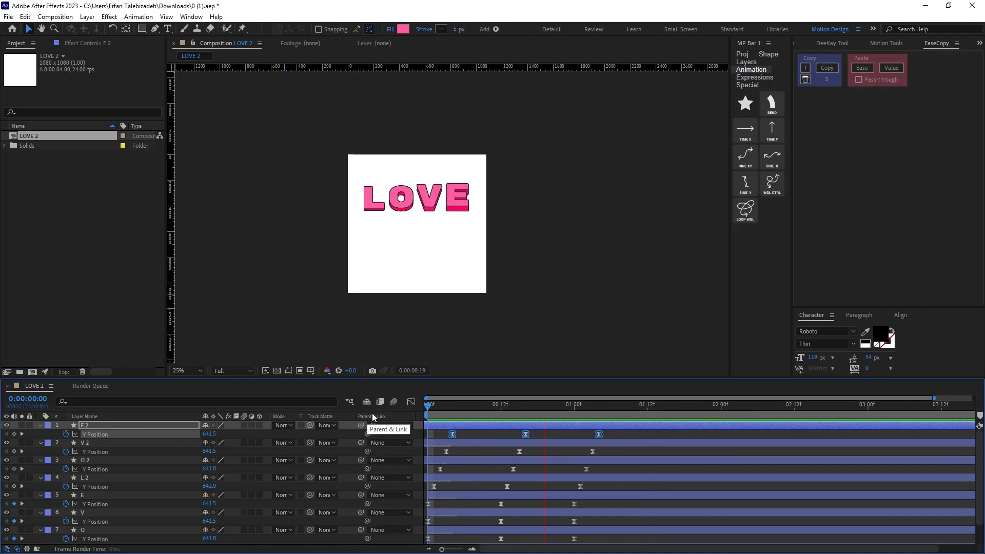
key(space)
drag(605, 407, 544, 405)
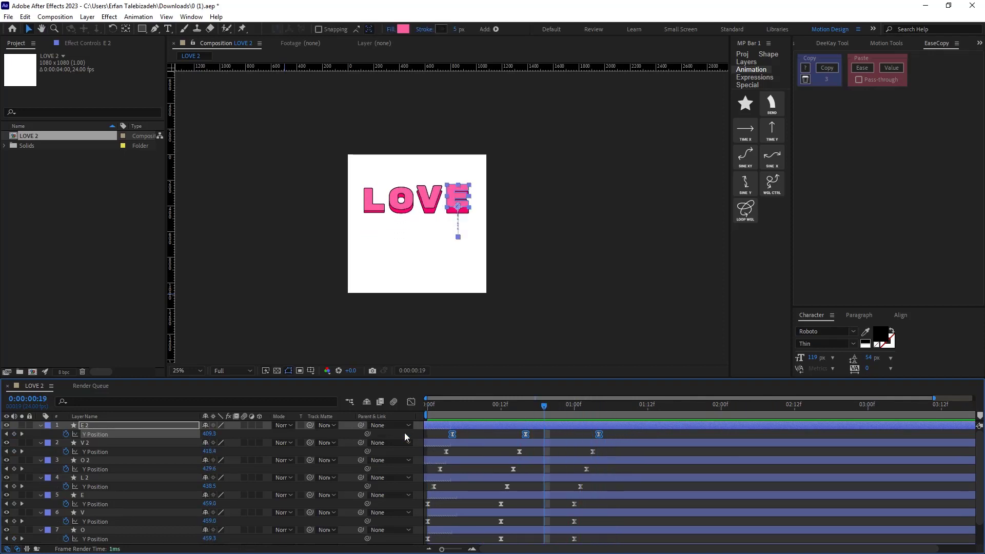
Duplicate the four letter layers L 2 through E 2 and move the copies to the top of the layer stack.
shift+click(101, 479)
key(ctrl+d)
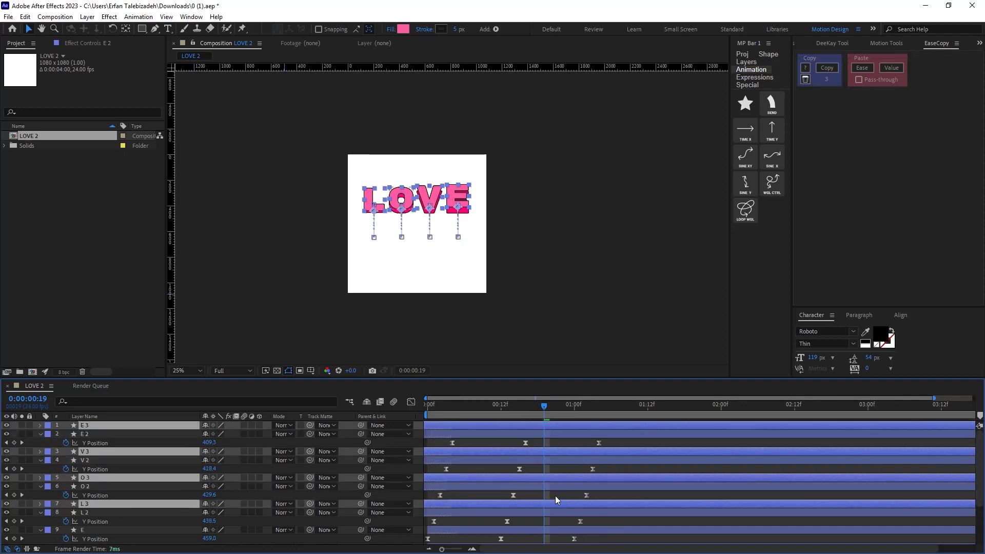
drag(486, 430, 495, 429)
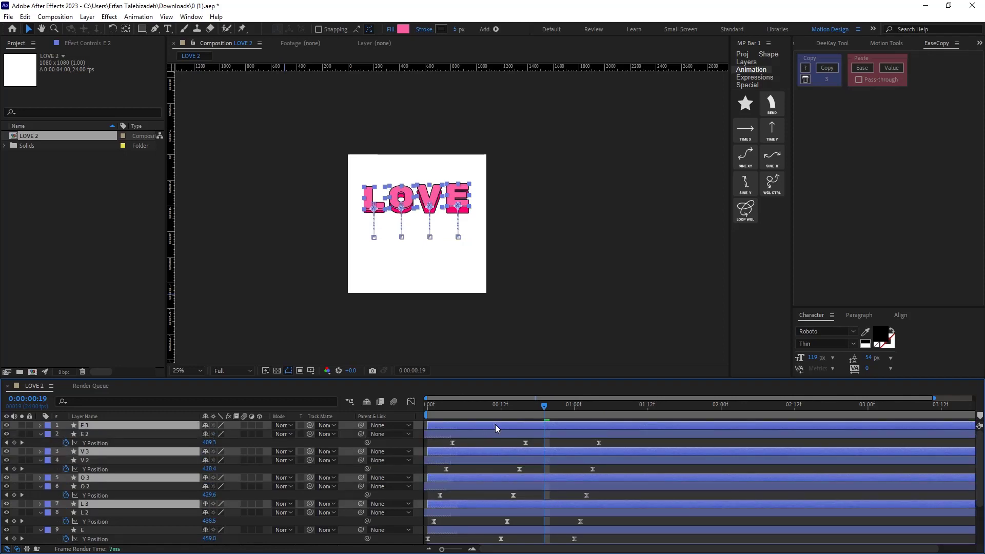
key(ctrl+z)
drag(93, 454, 110, 435)
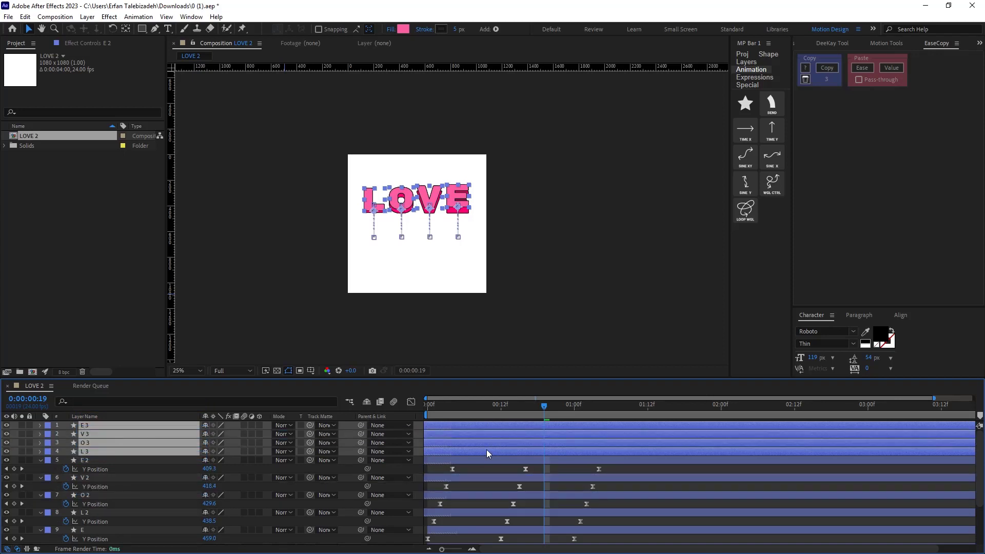
Select the new copies' Y Position keyframes and set their shape fill colour to FFA0DA.
key(u)
drag(620, 430, 469, 493)
click(403, 29)
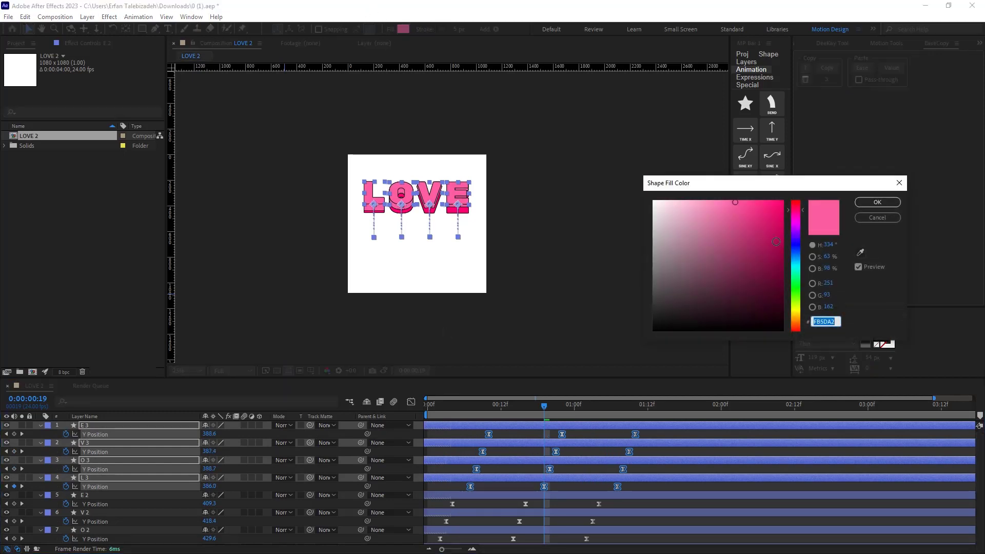
drag(740, 217, 701, 200)
drag(794, 210, 796, 214)
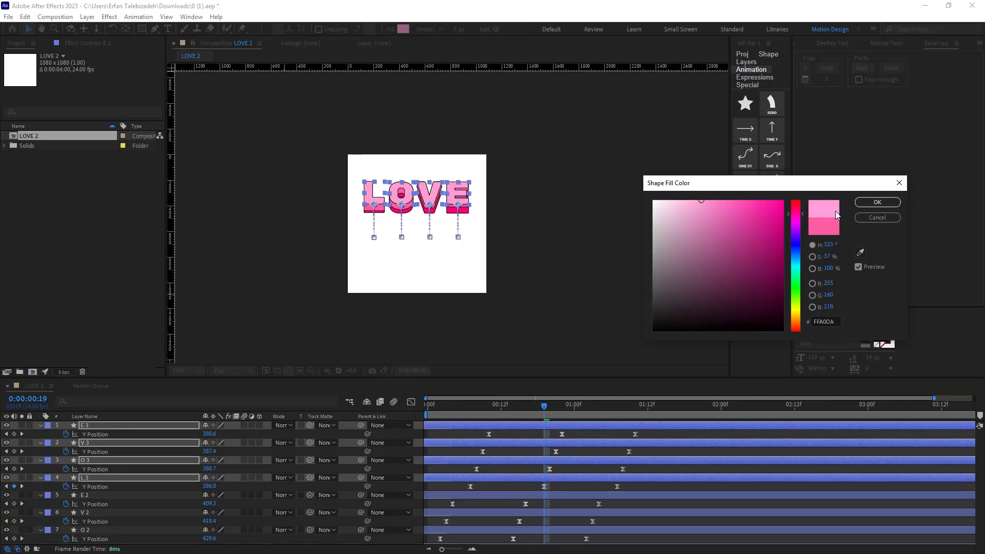
click(877, 202)
Preview the three-layer bounce animation from the start at different viewer zoom levels.
drag(544, 407, 360, 418)
scroll(506, 235, down, 3)
key(space)
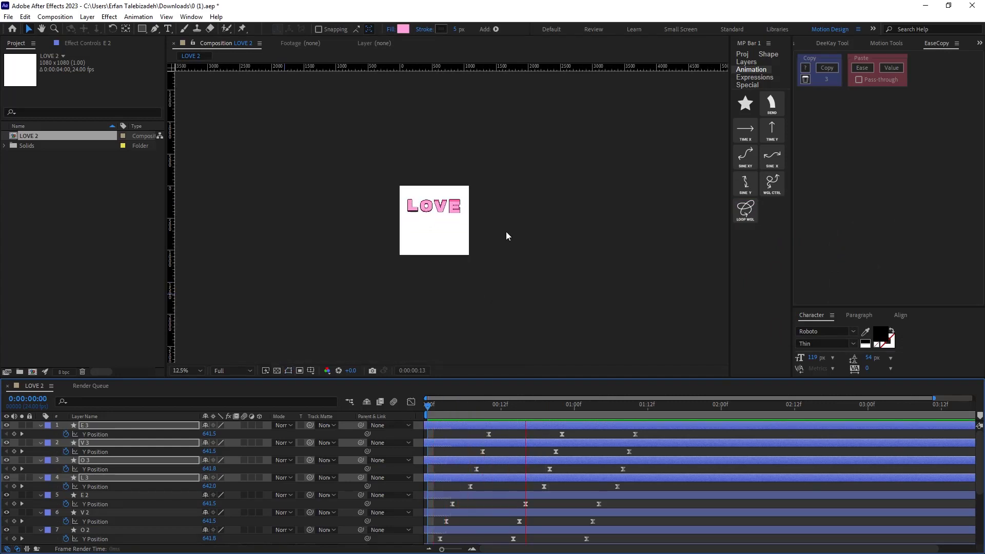
key(space)
key(Home)
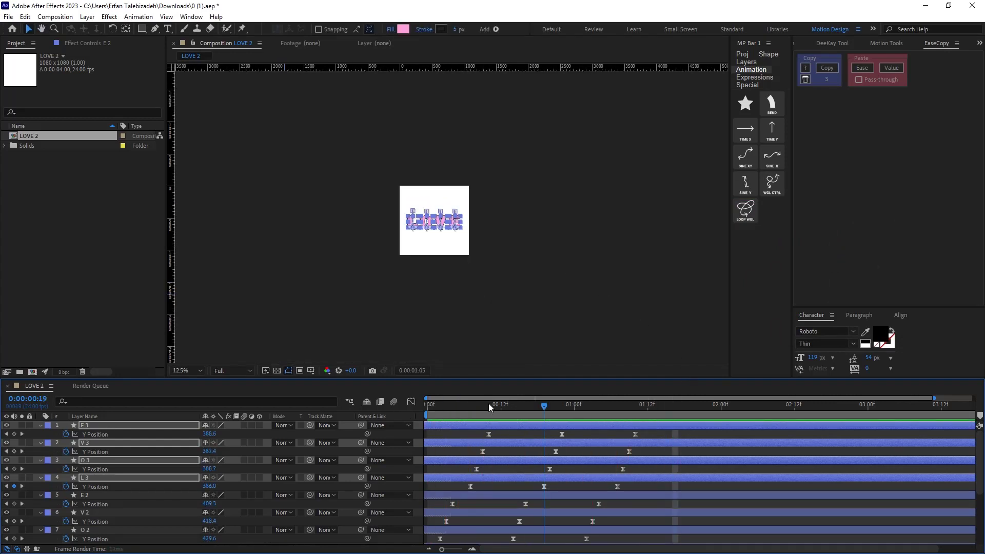
scroll(492, 280, up, 4)
key(space)
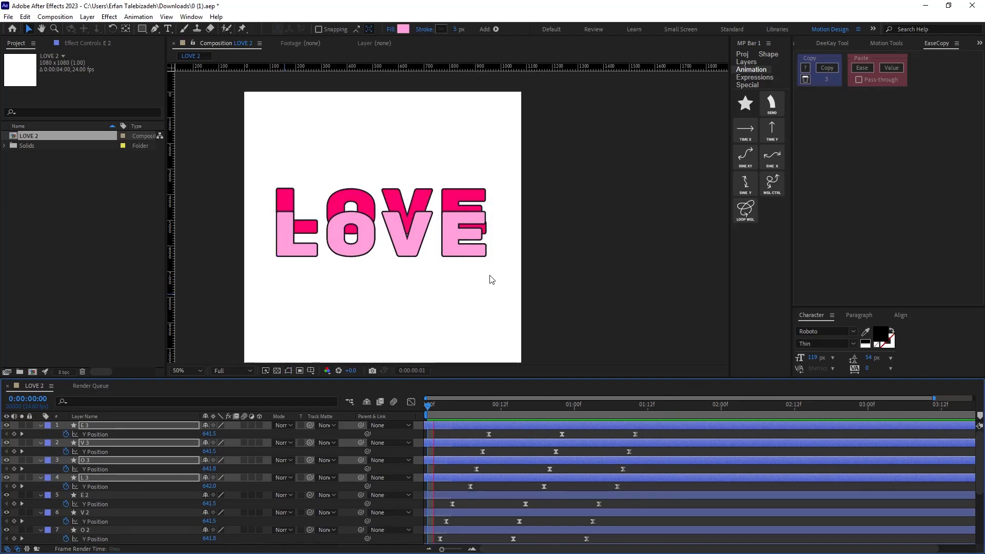
key(space)
Move the top copies' keyframes about 8 frames earlier so they lead the other letter sets, and preview.
drag(484, 409, 413, 418)
drag(657, 431, 421, 492)
key(space)
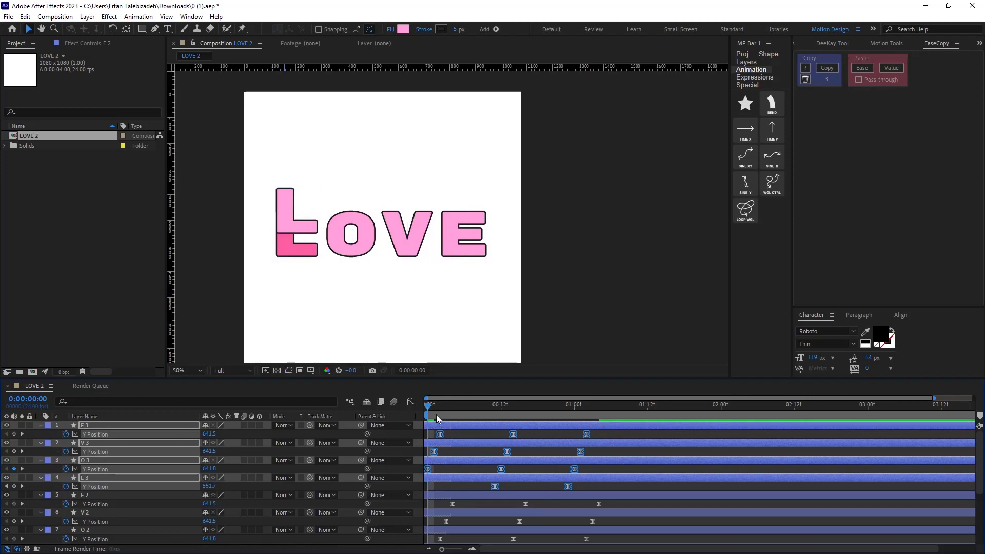
Set the work area end at 0:00:01:05 and preview the looping animation.
scroll(610, 294, down, 1)
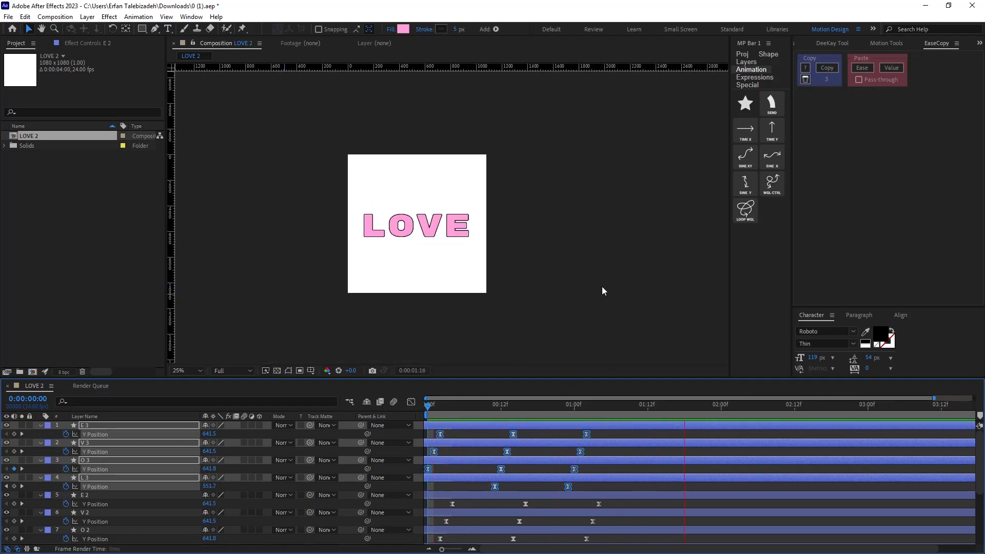
click(762, 409)
drag(604, 415, 604, 437)
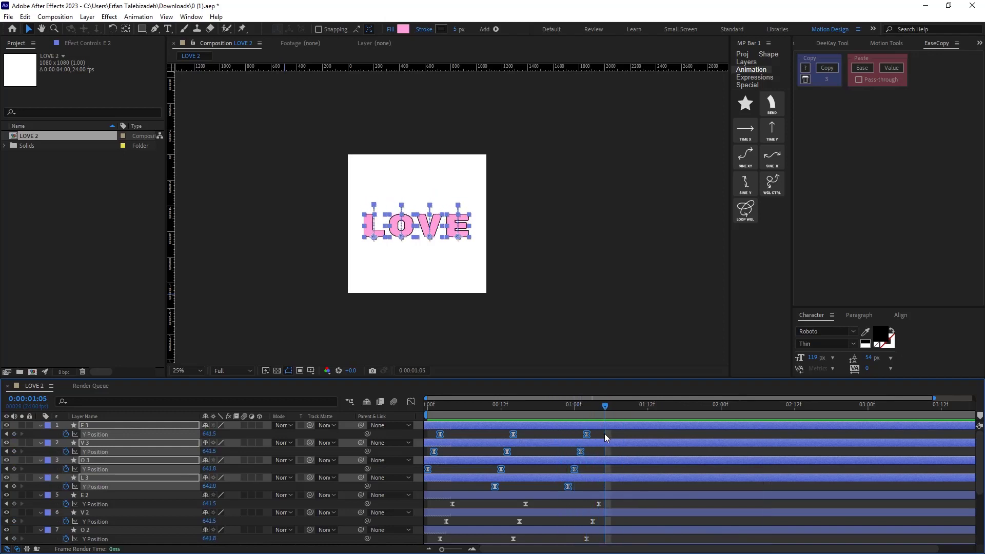
key(n)
key(space)
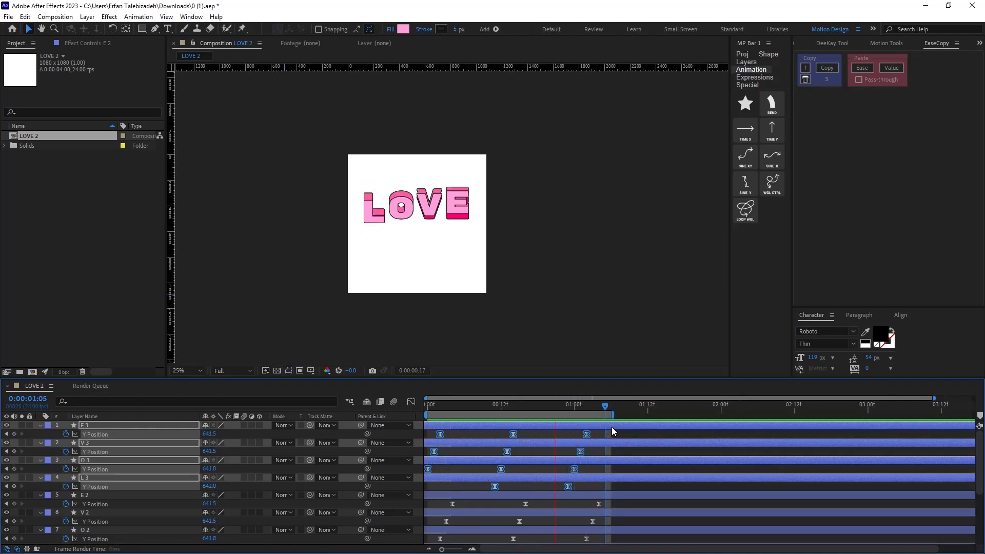